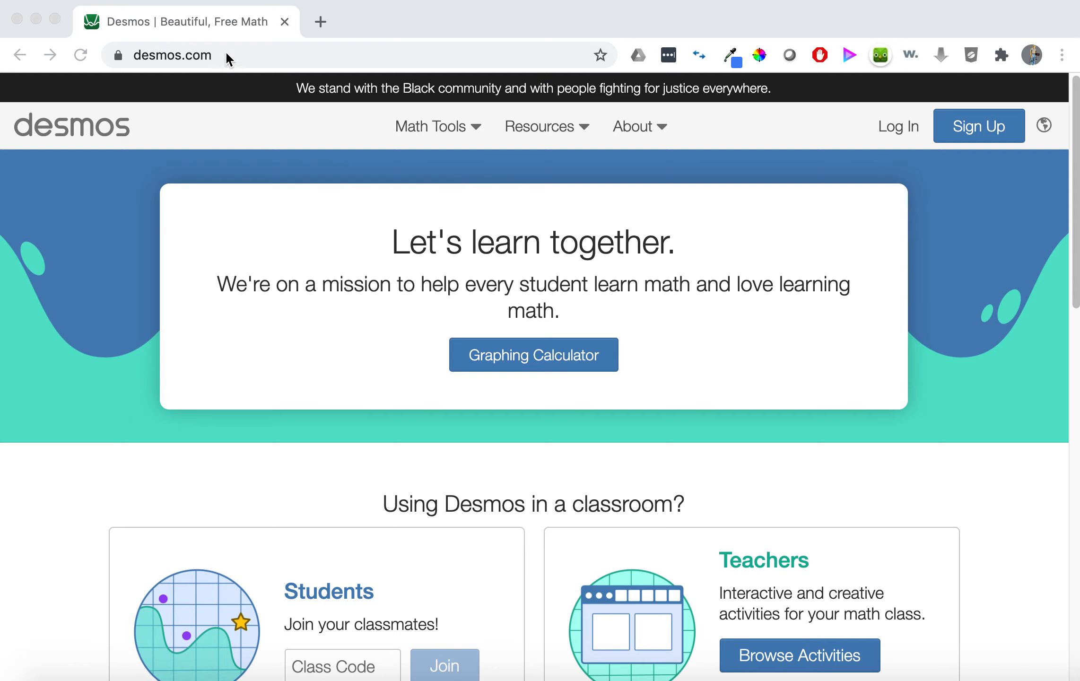
# - Open the Graphing Calculator and enter y = 3x as the first expression
pyautogui.click(528, 365)
pyautogui.click(556, 365)
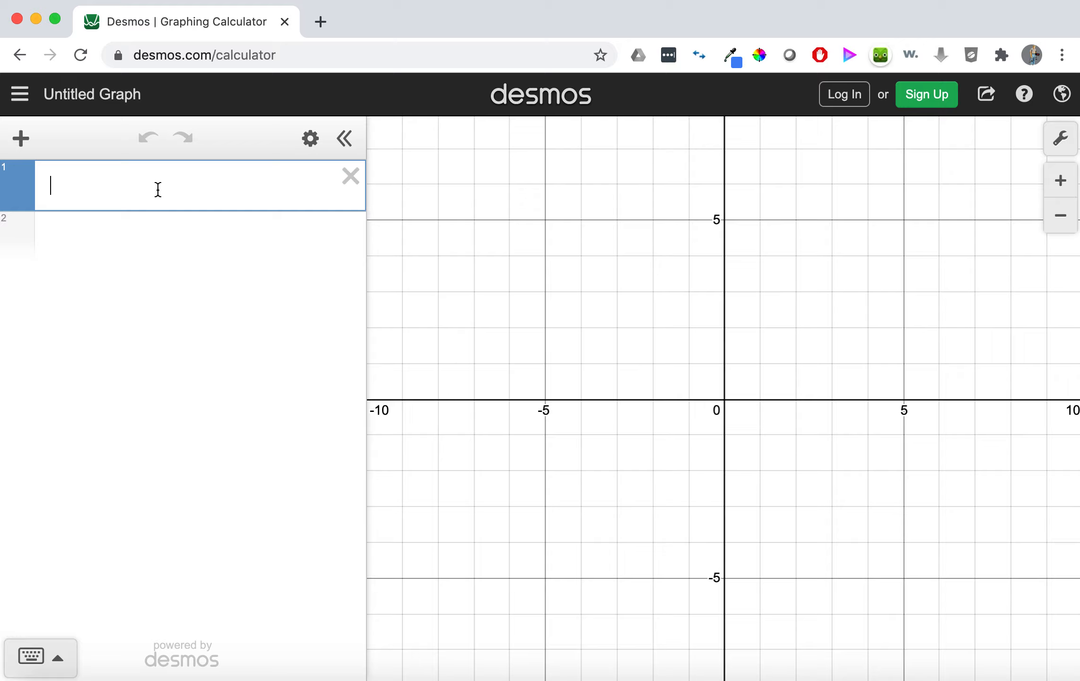
pyautogui.write('y=3x')
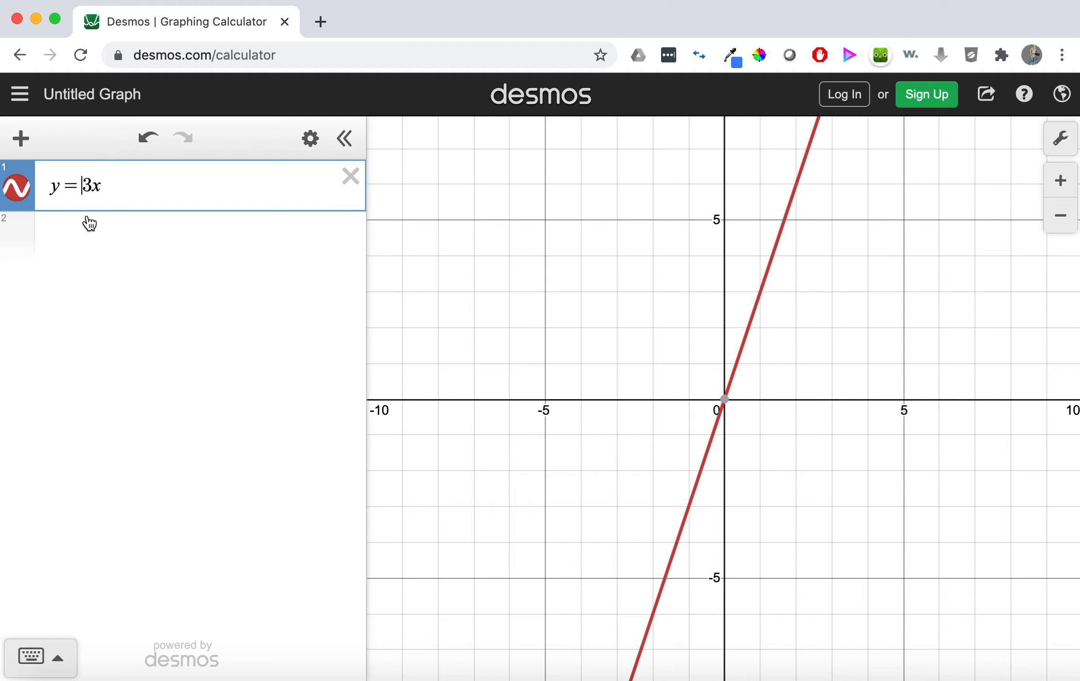
# - Shorten the first expression to 3x and add y = 3x as the second expression
pyautogui.press('BackSpace')
pyautogui.press('BackSpace')
pyautogui.click(88, 239)
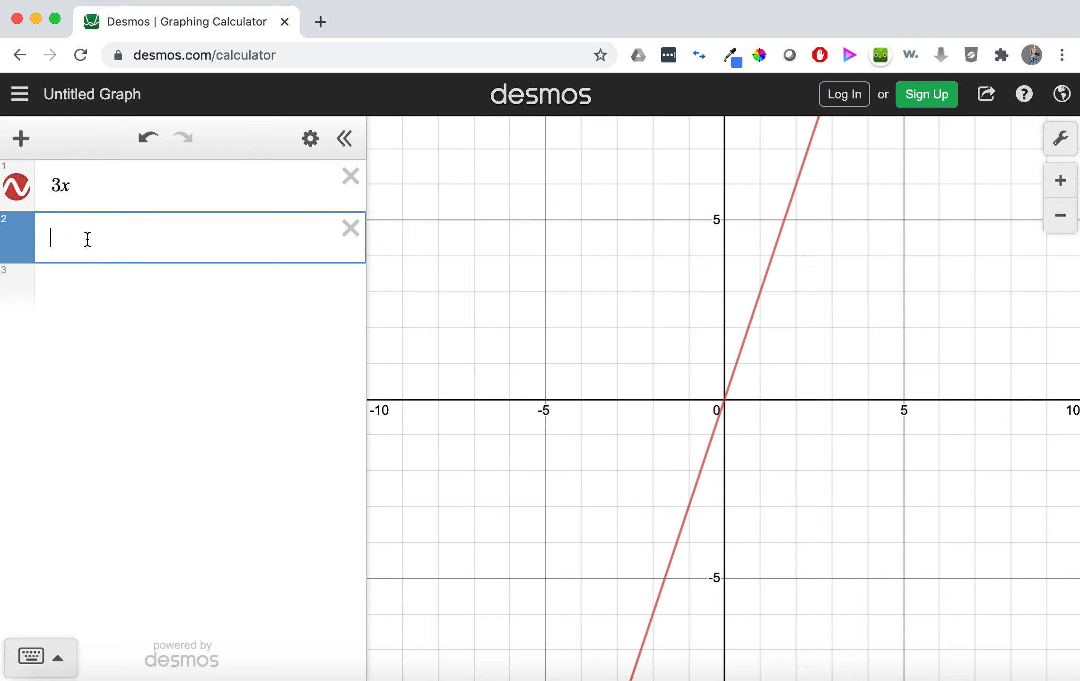
pyautogui.write('y=3x')
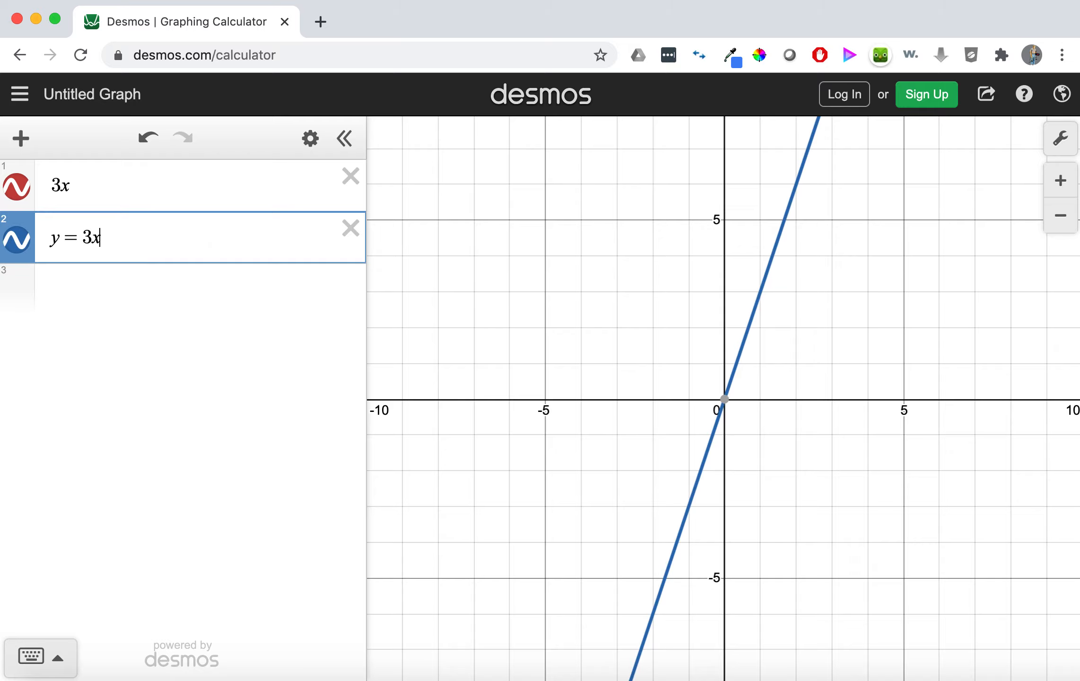
# - Hide and show the graphs of 3x and y = 3x alternately to compare the two lines
pyautogui.click(18, 243)
pyautogui.click(18, 243)
pyautogui.click(18, 244)
pyautogui.click(18, 244)
pyautogui.click(18, 243)
pyautogui.click(18, 243)
pyautogui.click(18, 243)
pyautogui.click(18, 243)
pyautogui.click(17, 189)
pyautogui.click(19, 243)
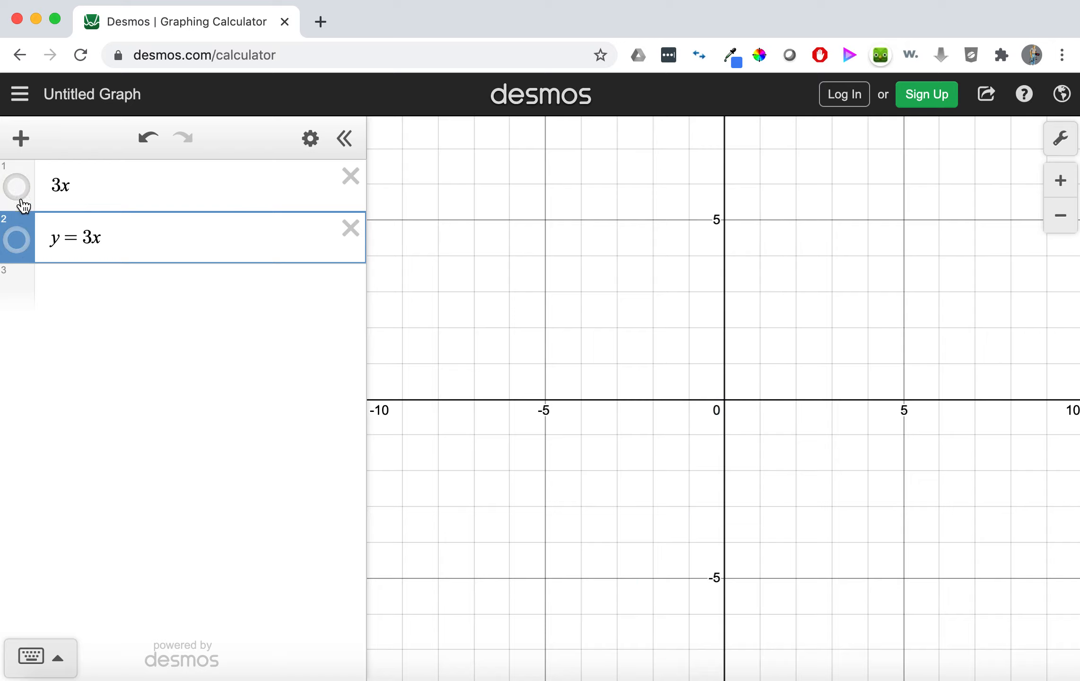
pyautogui.click(21, 195)
pyautogui.click(18, 243)
pyautogui.click(19, 192)
pyautogui.click(18, 243)
pyautogui.click(18, 188)
pyautogui.click(18, 244)
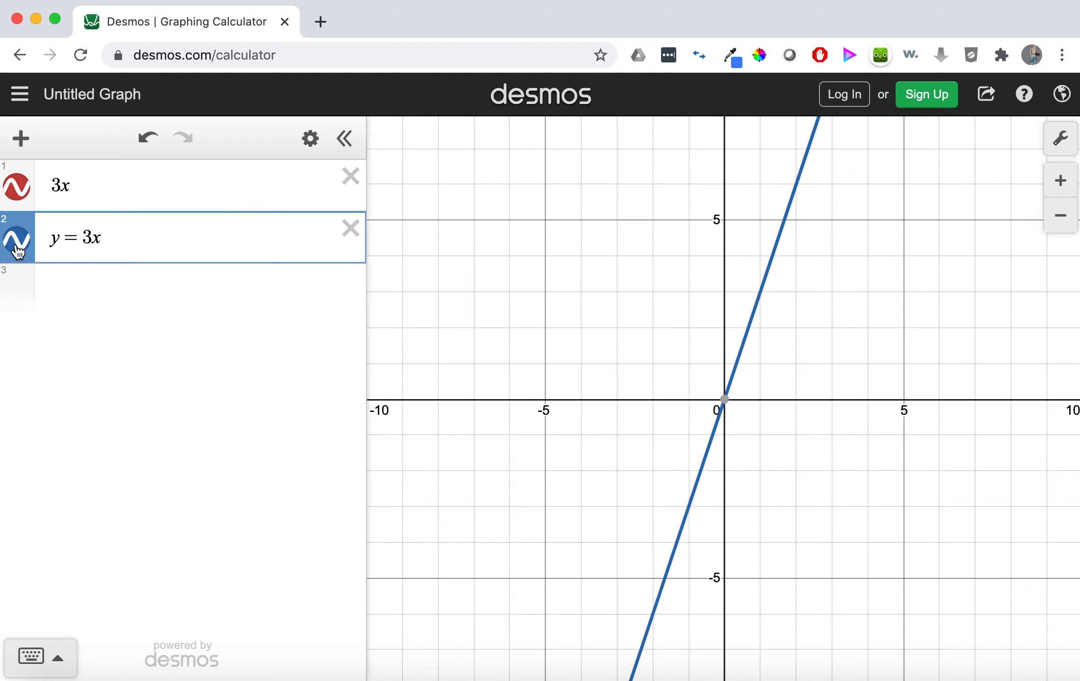
pyautogui.click(18, 192)
pyautogui.click(18, 242)
pyautogui.click(18, 188)
pyautogui.click(17, 240)
# - Add y = 4x as the third expression
pyautogui.click(88, 289)
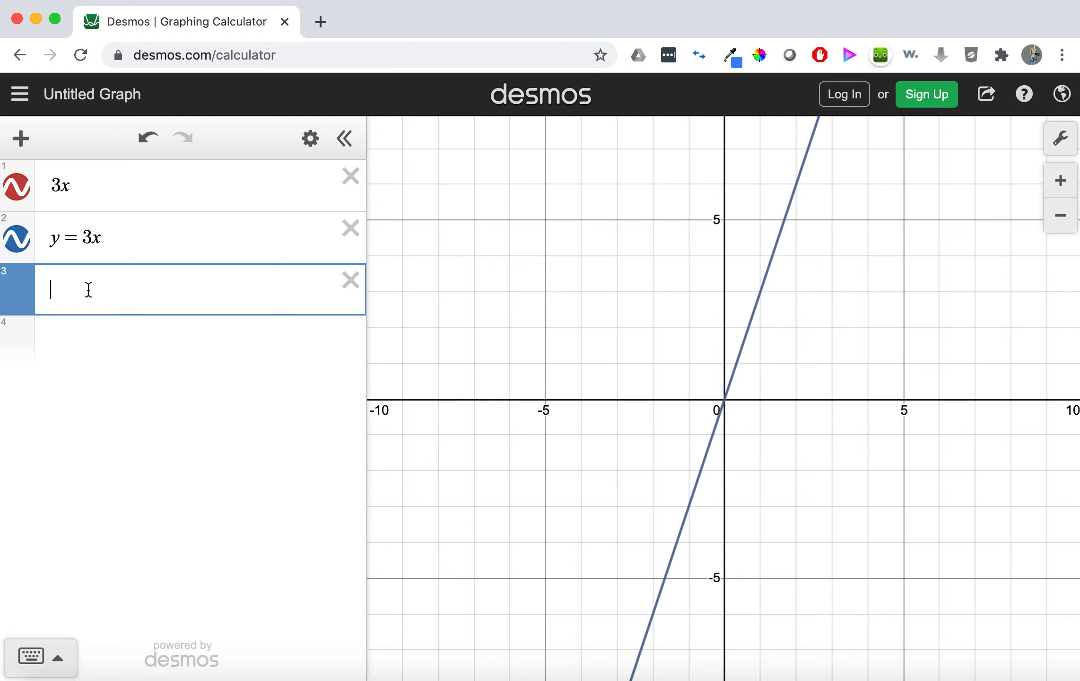
pyautogui.write('y=3')
pyautogui.press('BackSpace')
pyautogui.write('4x')
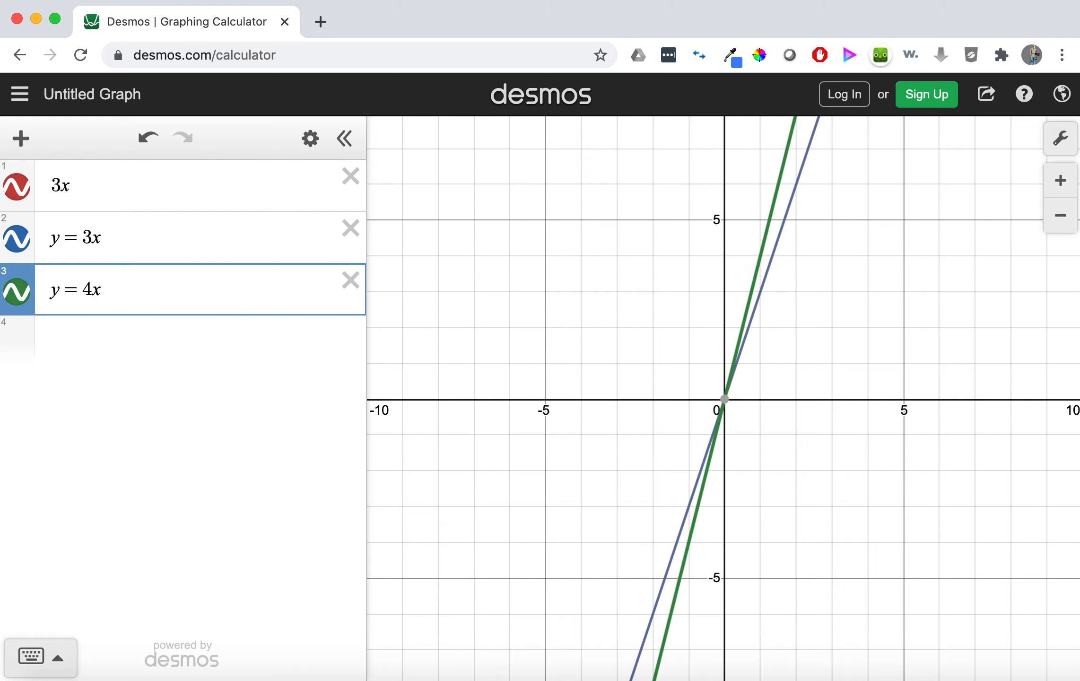
# - Try squaring x in the third expression and show the caret character ^ in the browser's address field
pyautogui.write('^2')
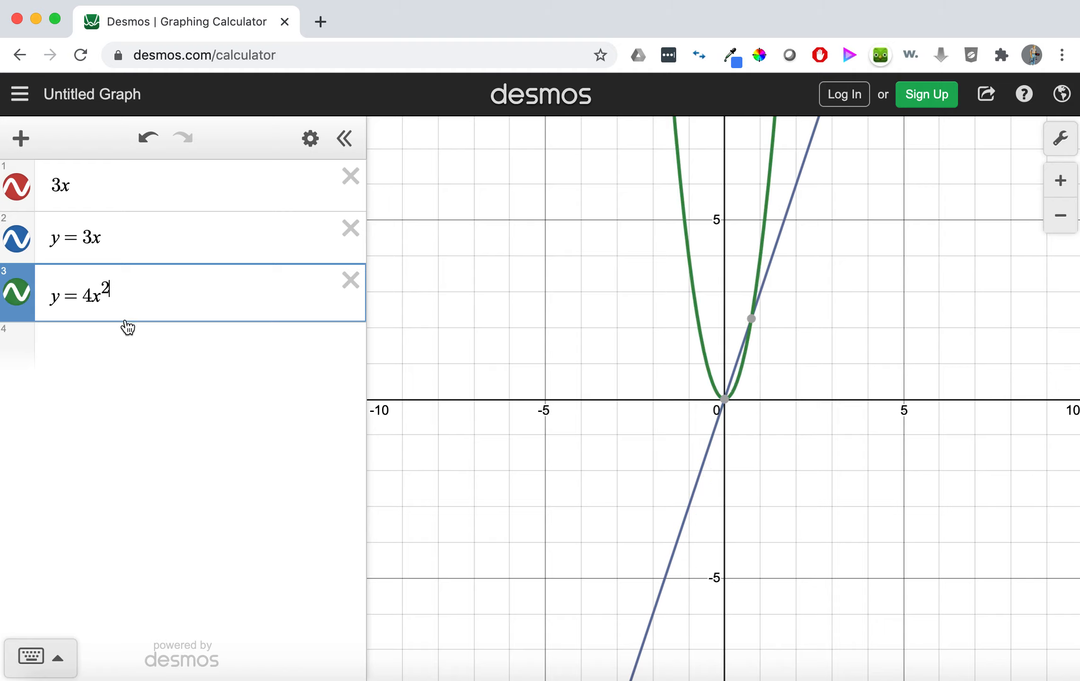
pyautogui.press('BackSpace')
pyautogui.press('BackSpace')
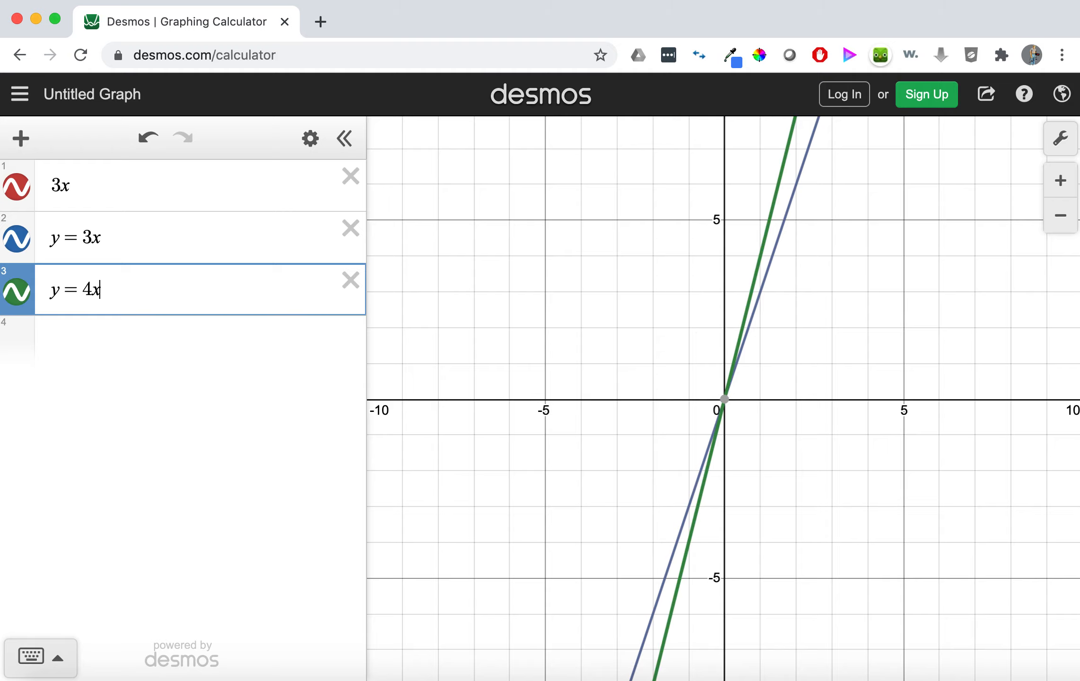
pyautogui.write('^')
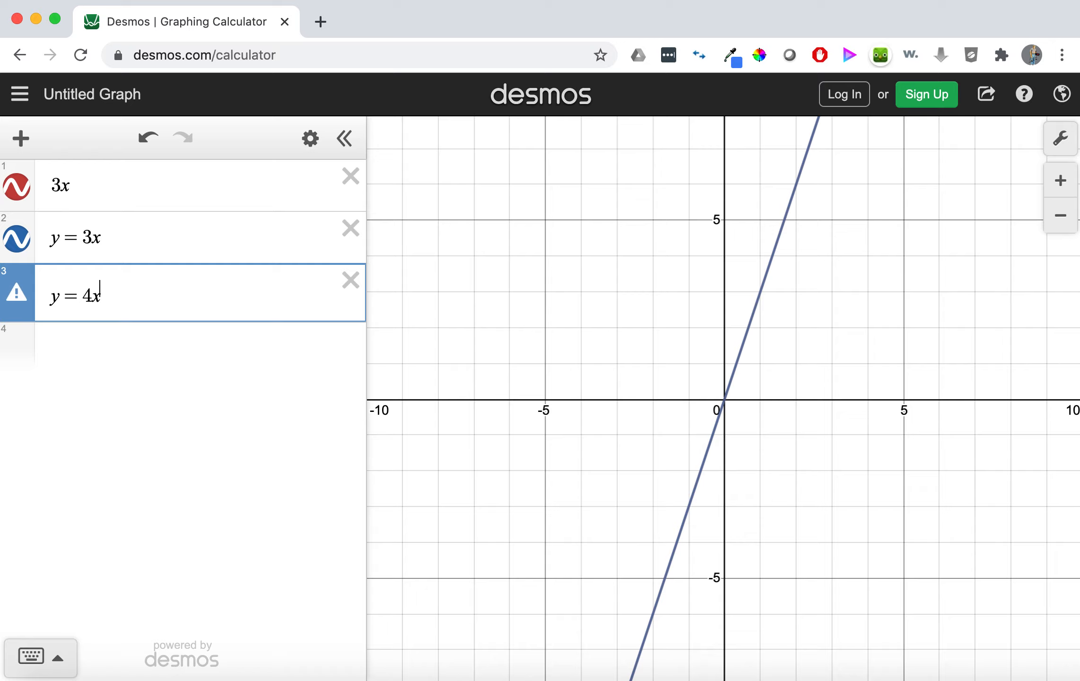
pyautogui.click(297, 49)
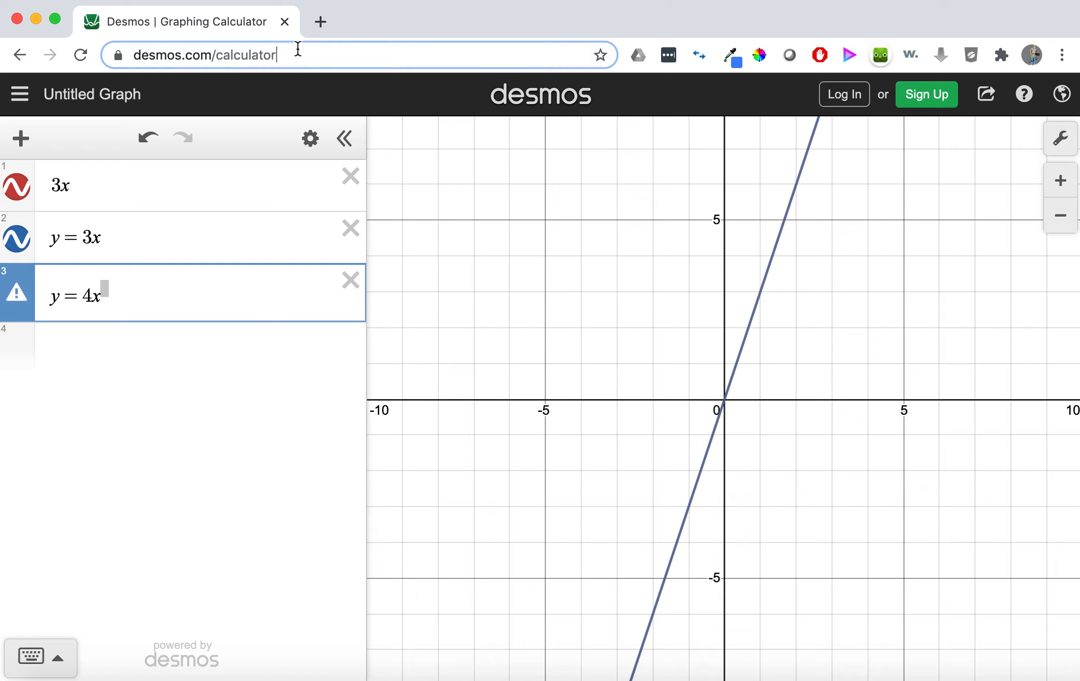
pyautogui.write('^')
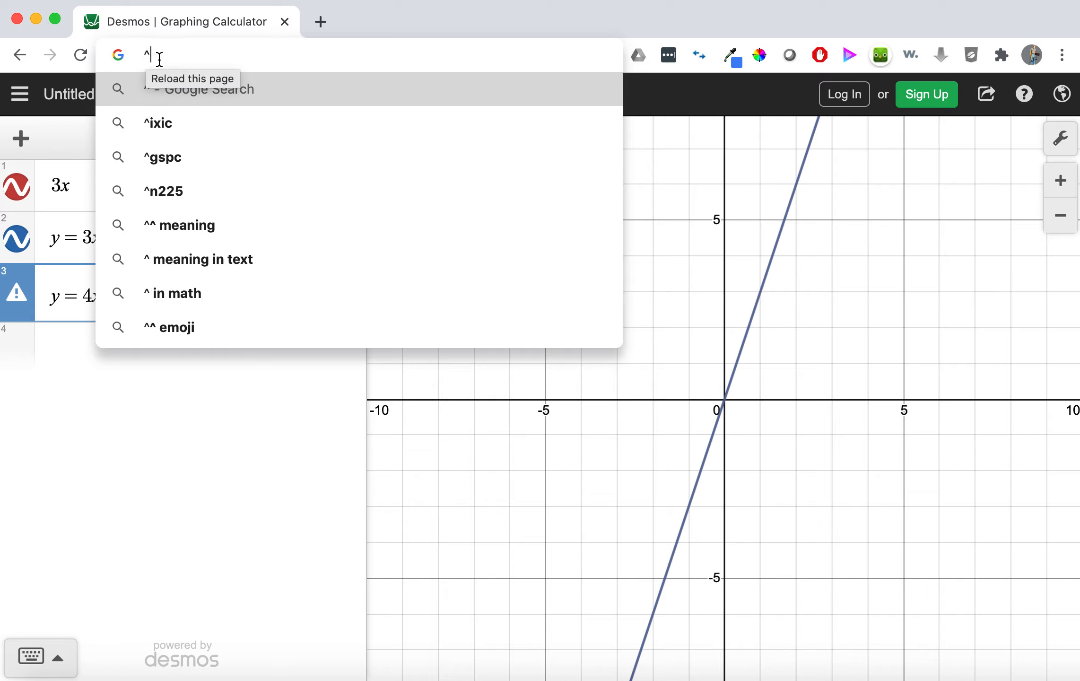
pyautogui.press('BackSpace')
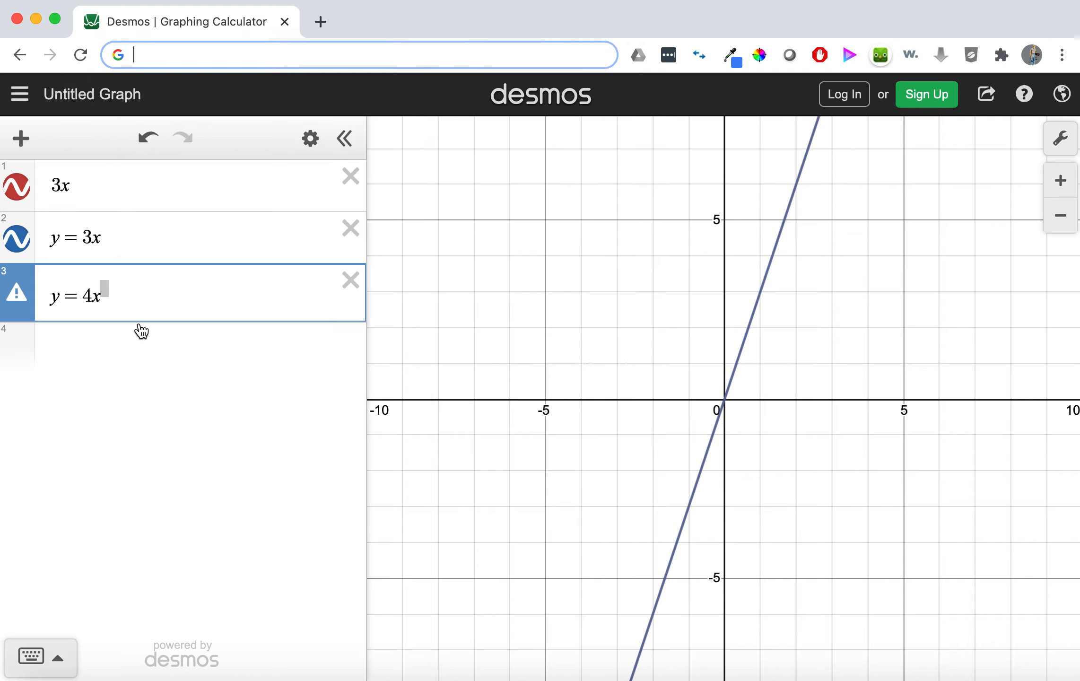
pyautogui.click(127, 299)
pyautogui.press('BackSpace')
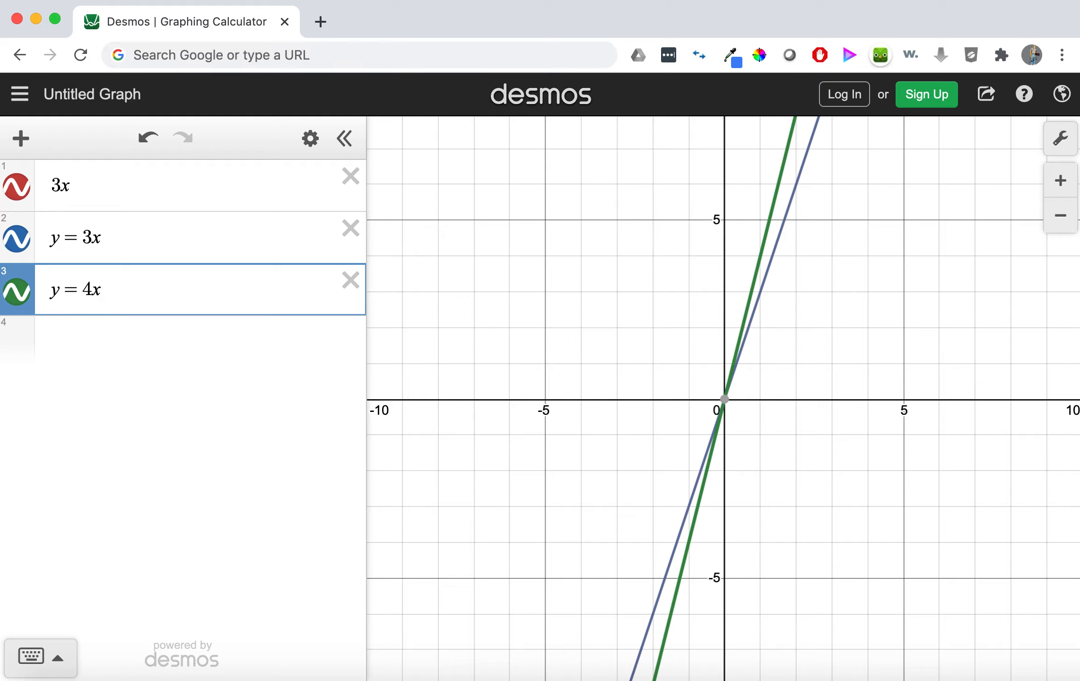
# - Raise x in the third expression to the power of 2 and hide the graphs of 3x and y = 3x
pyautogui.write('^')
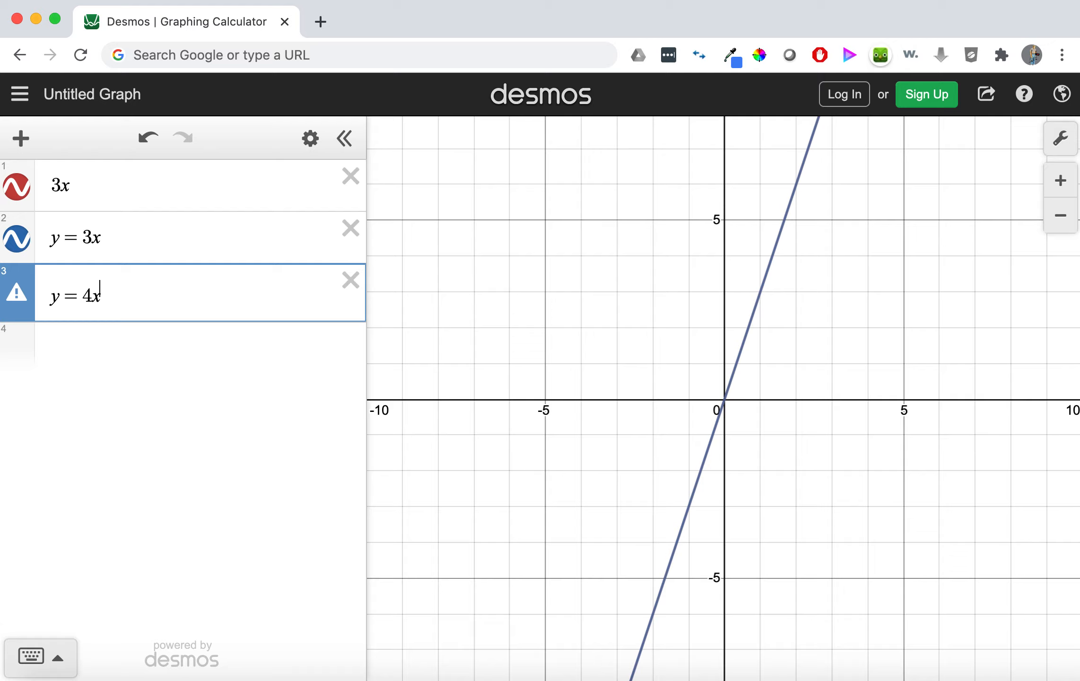
pyautogui.write('2')
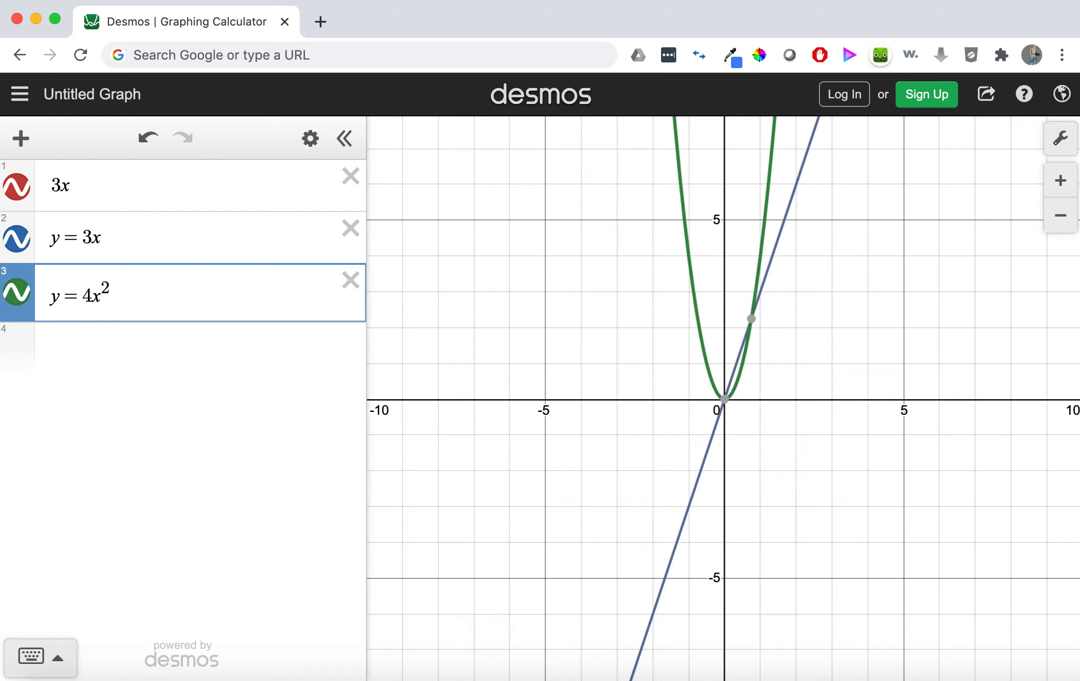
pyautogui.click(18, 242)
pyautogui.click(17, 188)
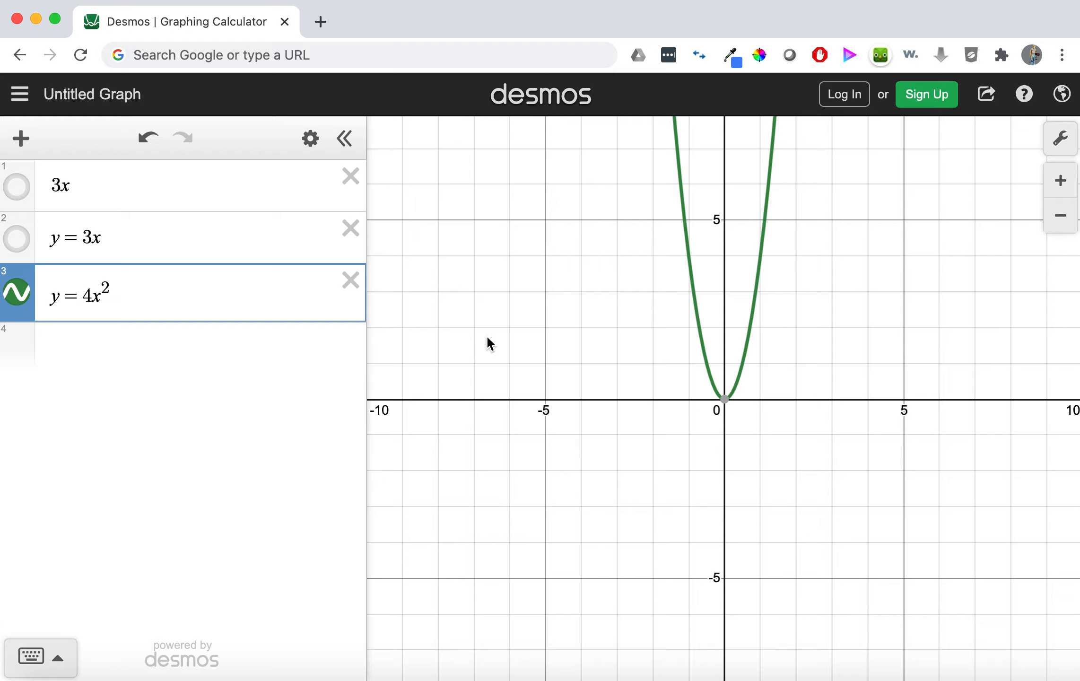
# - Add y = 3x^2 as the fourth expression
pyautogui.click(77, 350)
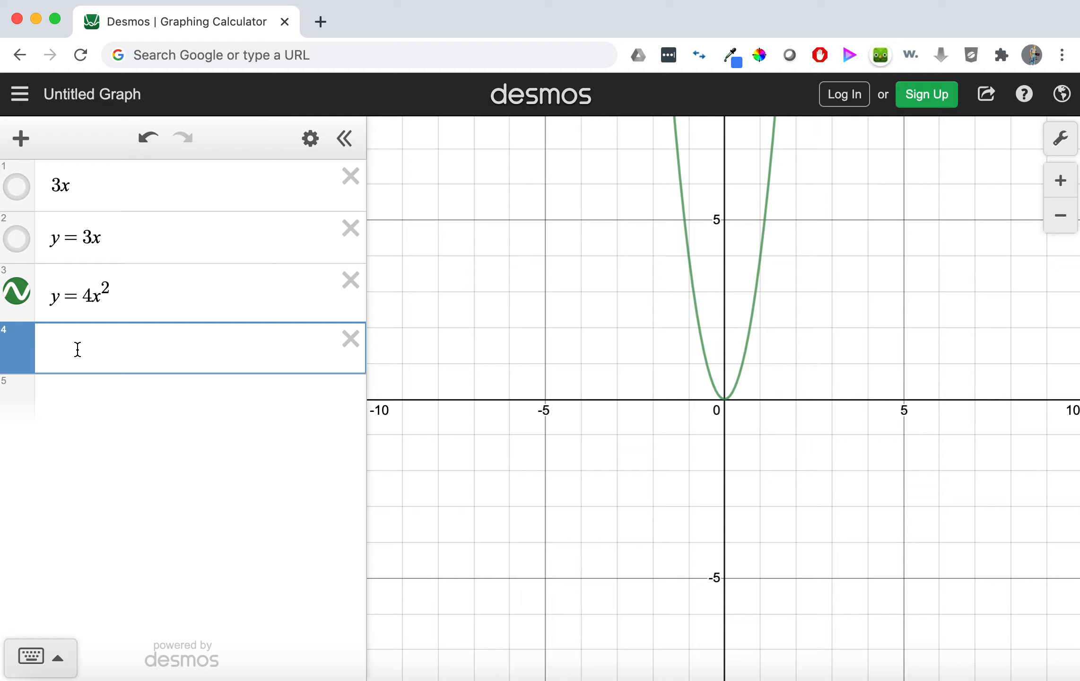
pyautogui.write('y=3x')
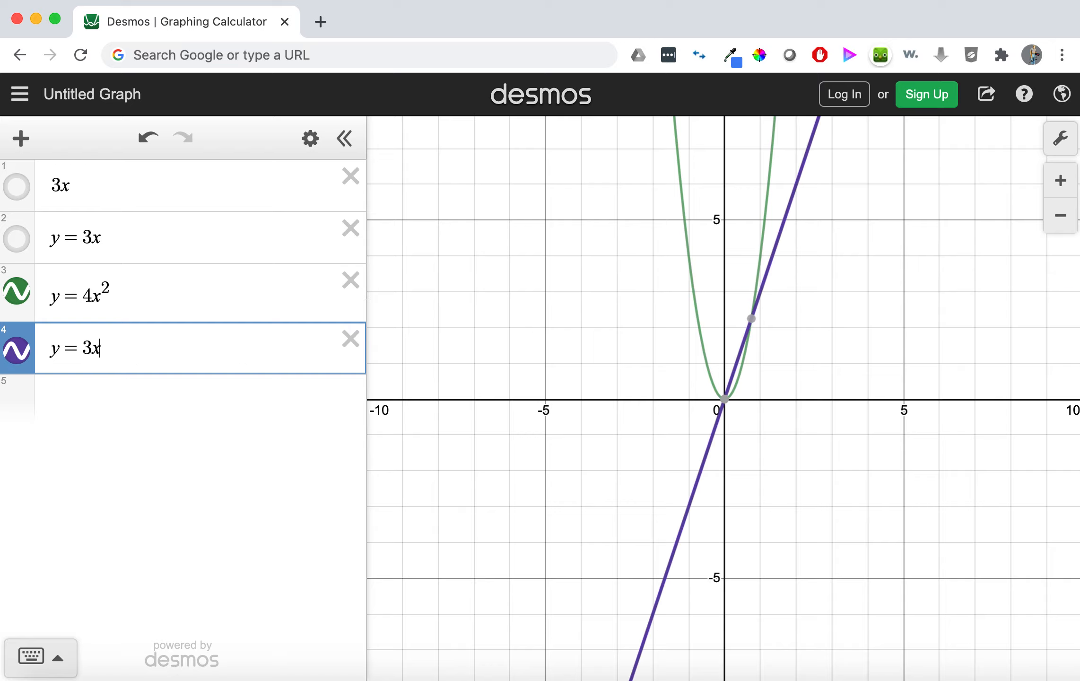
pyautogui.write('^')
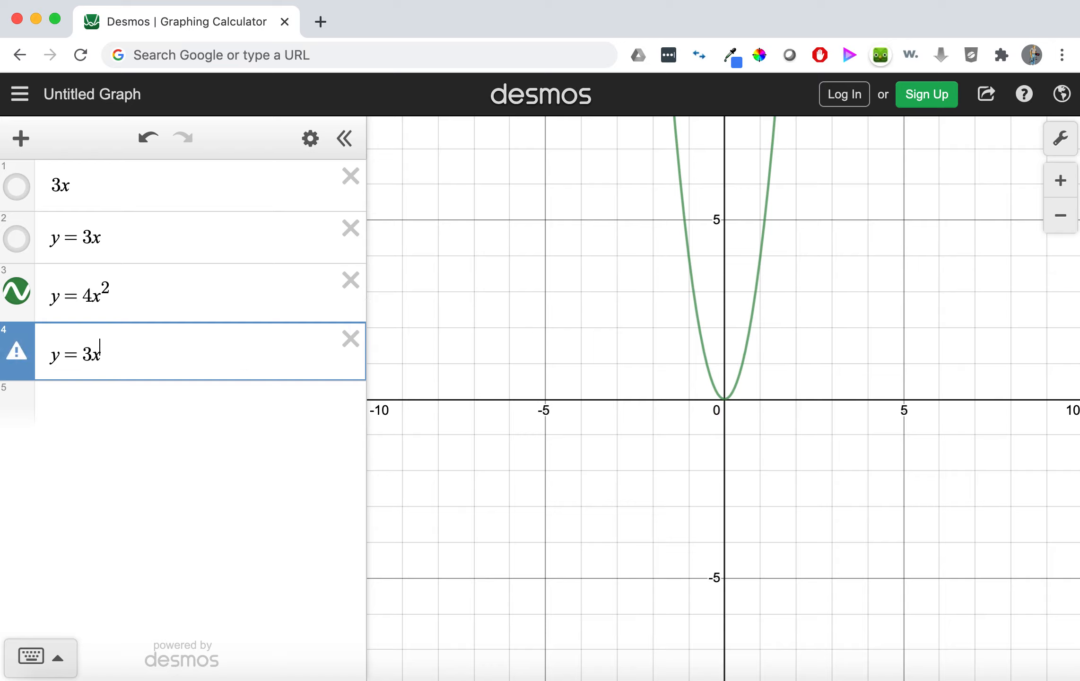
pyautogui.write('2')
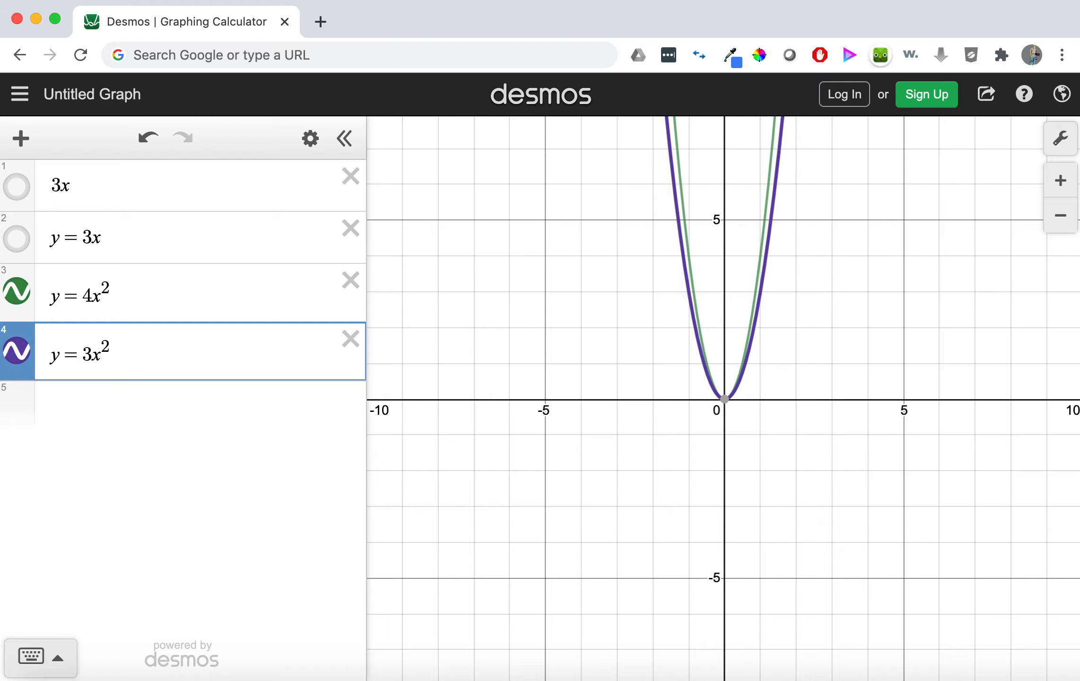
# - Try extending the exponent of the fourth expression with 34453434 and delete the extra digits
pyautogui.write('34453434')
pyautogui.press('BackSpace')
pyautogui.press('BackSpace')
pyautogui.press('BackSpace')
pyautogui.press('BackSpace')
pyautogui.press('BackSpace')
pyautogui.press('BackSpace')
pyautogui.press('BackSpace')
pyautogui.press('BackSpace')
# - Append + 4x - 5 after the exponent in the fourth expression and hide the graph of y = 4x^2
pyautogui.press('Right')
pyautogui.write('+4x')
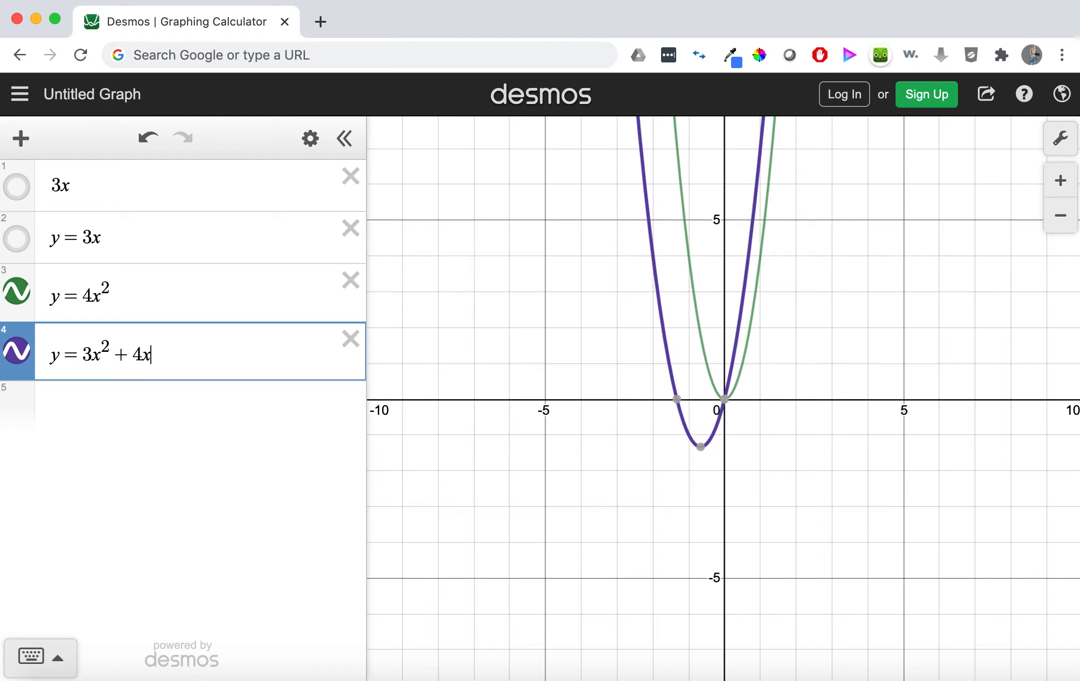
pyautogui.write('-5')
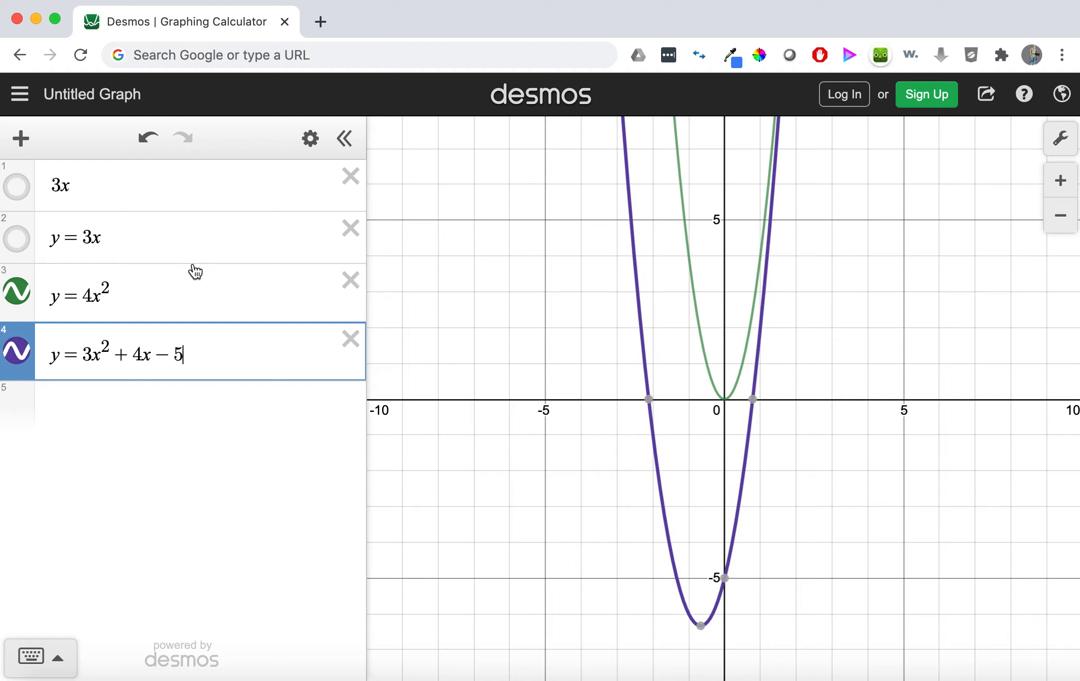
pyautogui.click(17, 291)
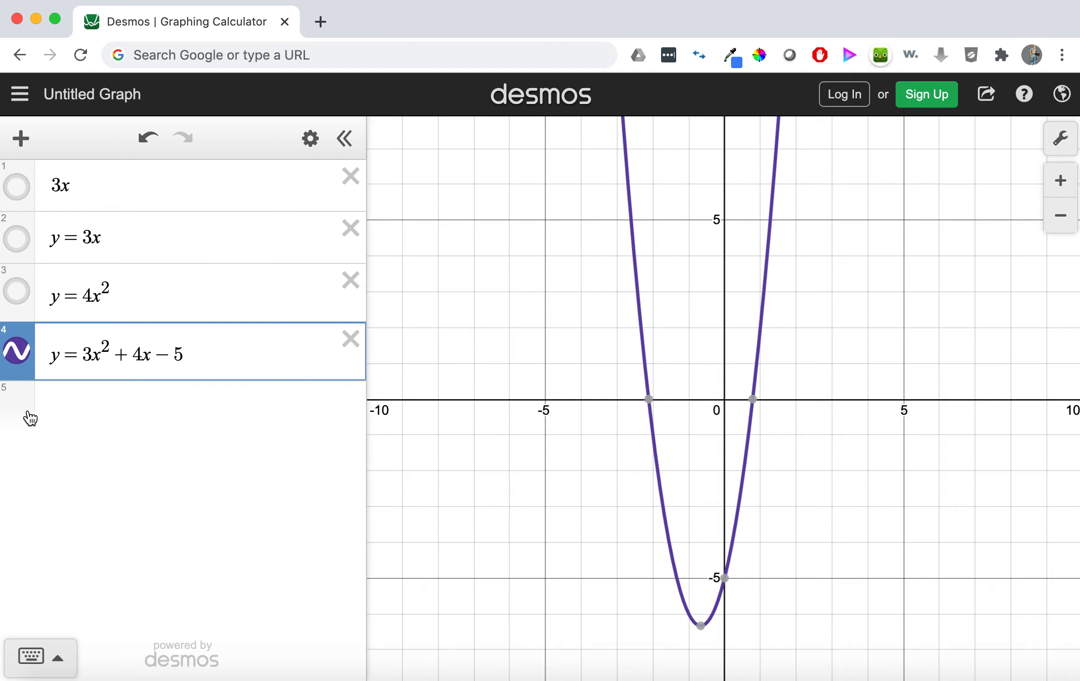
# - Start a fifth expression with y = and a square root entered as sqrt
pyautogui.click(97, 406)
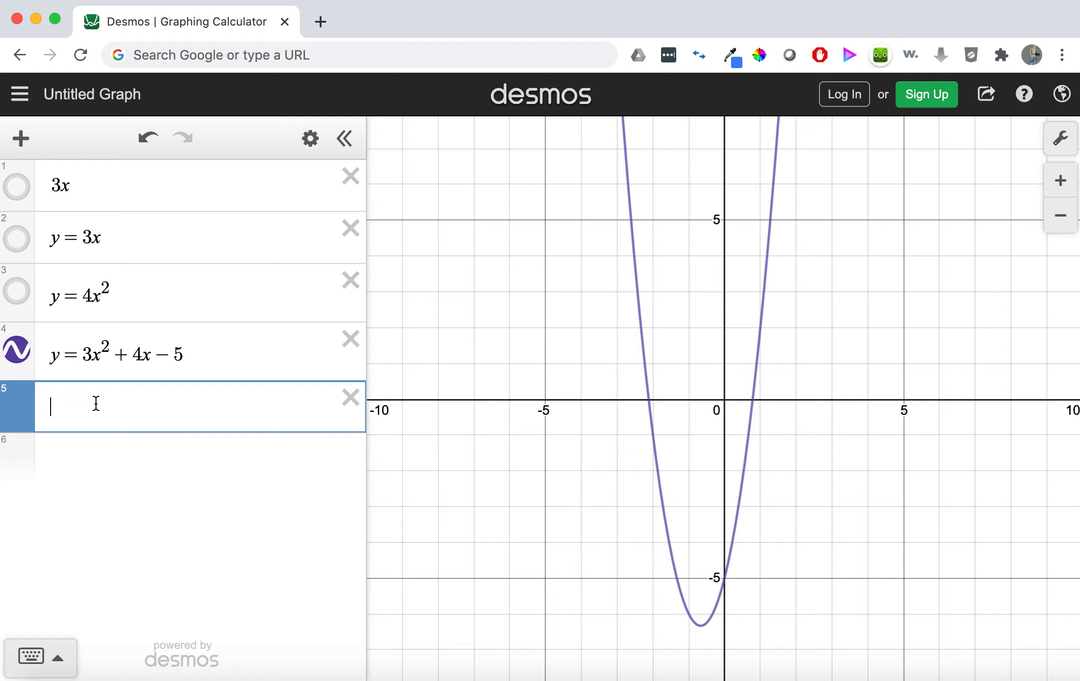
pyautogui.write('y=sqr')
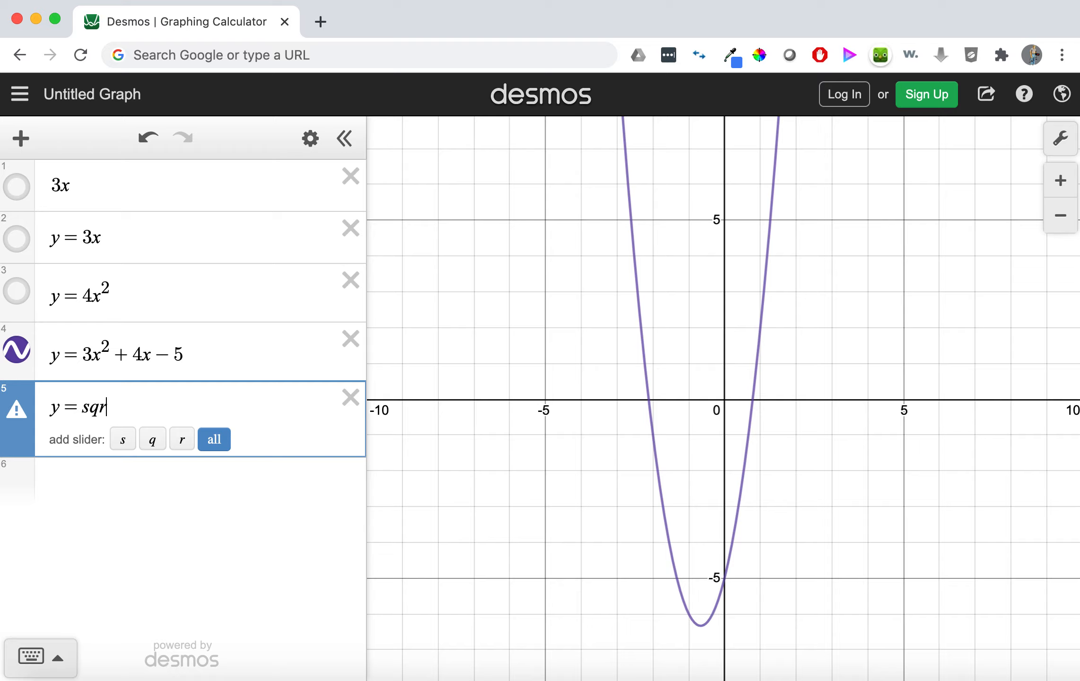
pyautogui.write('t')
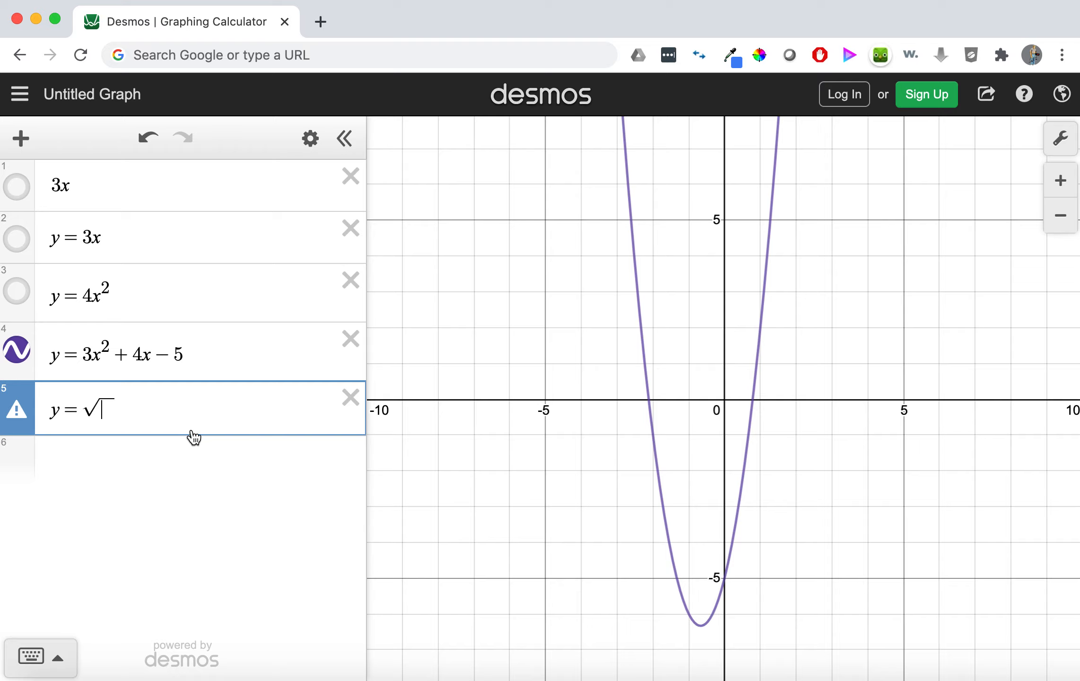
# - Open the on-screen math keypad, try its square root symbol in the fifth expression, and clear that expression
pyautogui.click(31, 656)
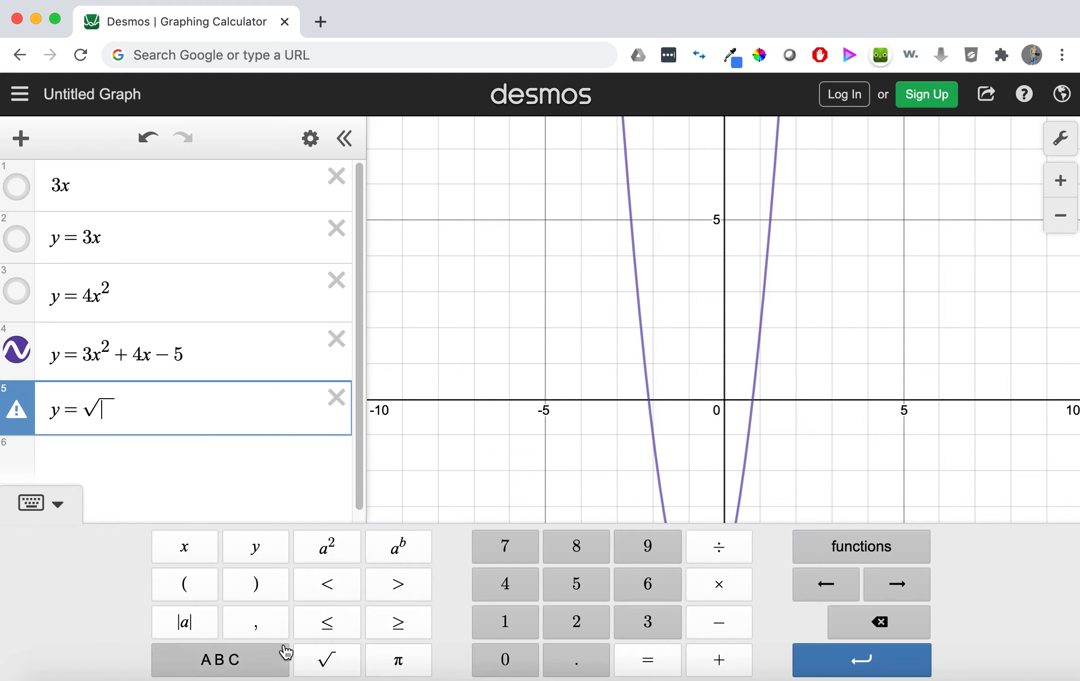
pyautogui.press('BackSpace')
pyautogui.click(320, 655)
pyautogui.press('BackSpace')
pyautogui.press('BackSpace')
pyautogui.press('BackSpace')
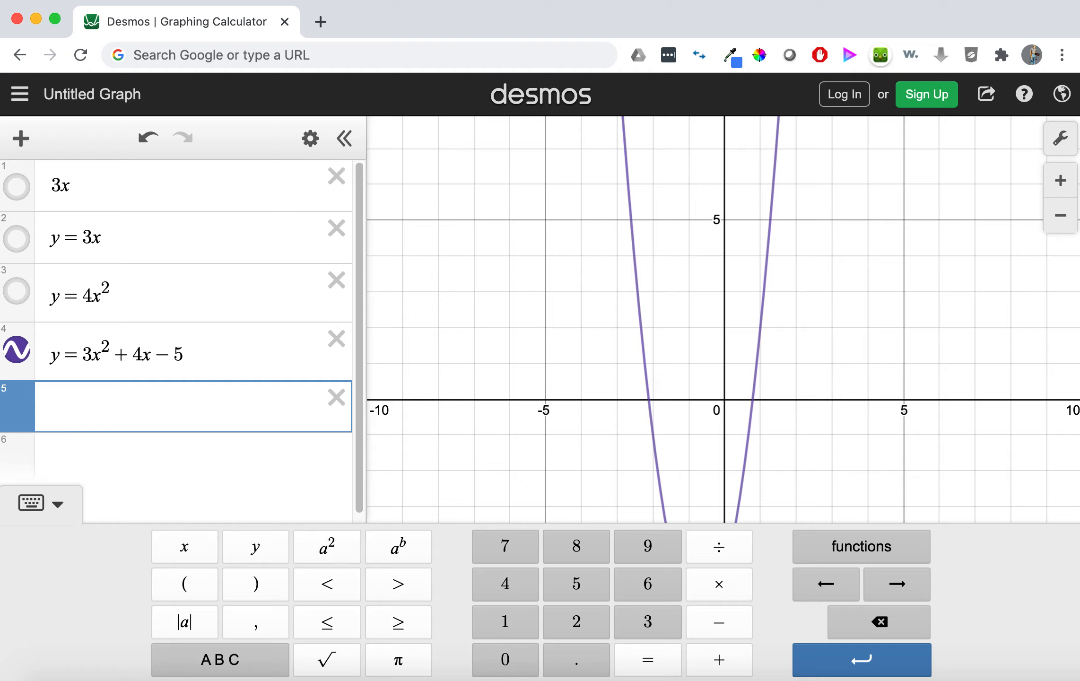
# - Enter y = 3x as the fifth expression and try squaring x with the keypad's a² template
pyautogui.write('y=3x')
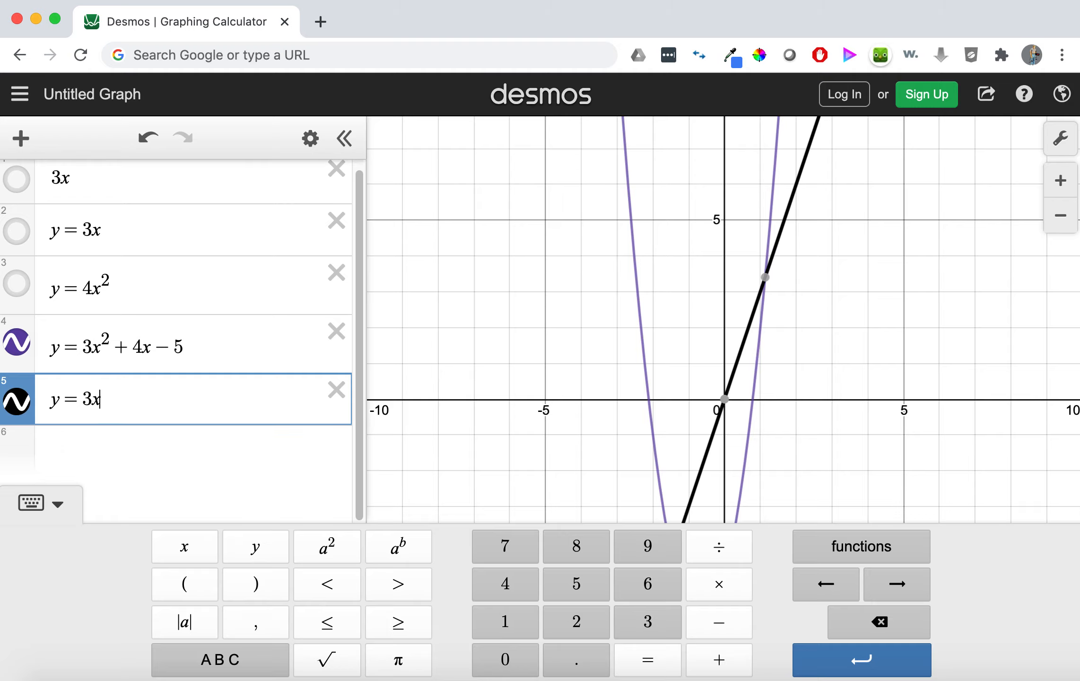
pyautogui.click(329, 547)
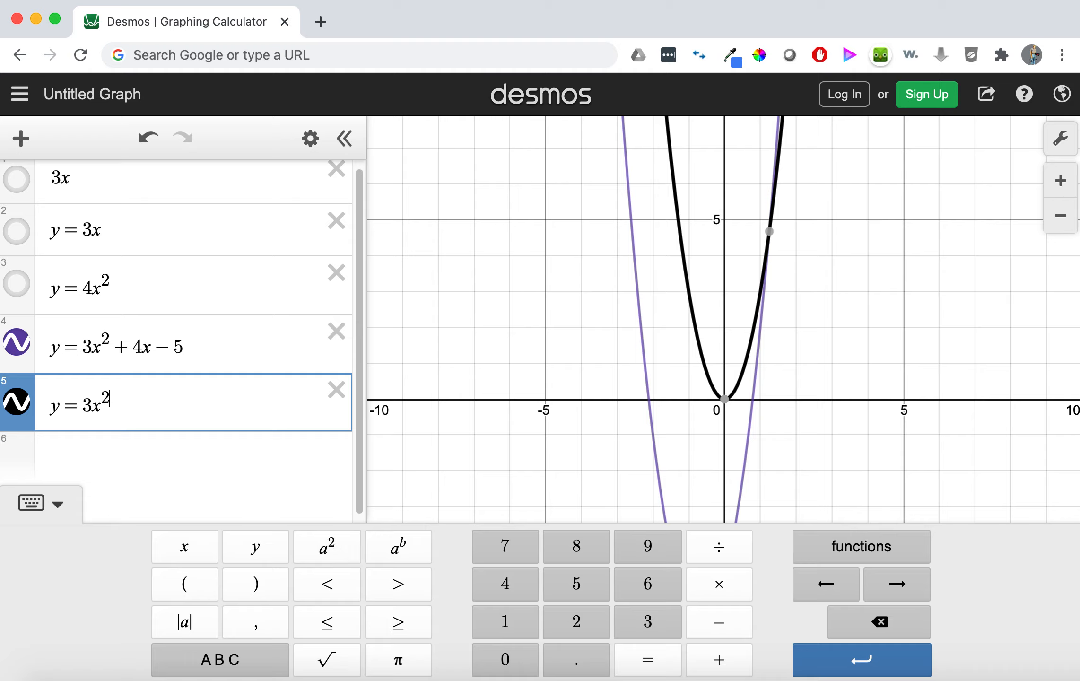
pyautogui.press('BackSpace')
pyautogui.press('BackSpace')
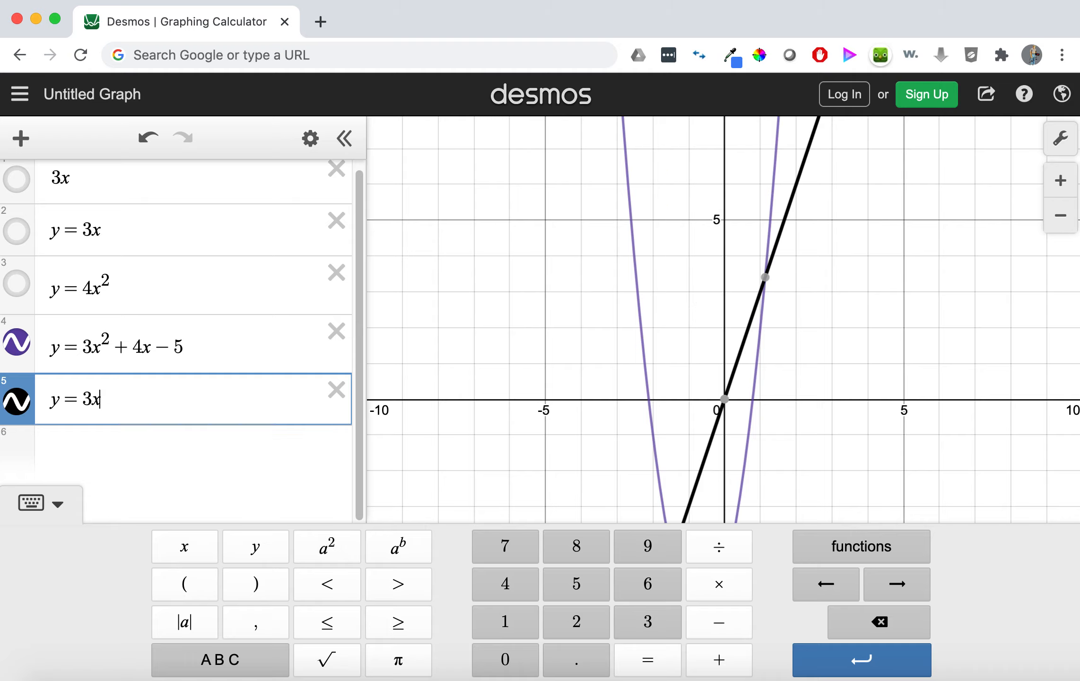
# - Raise x in the fifth expression to the power of 2 with the keypad's general exponent template, and clear the expression
pyautogui.click(402, 551)
pyautogui.write('2')
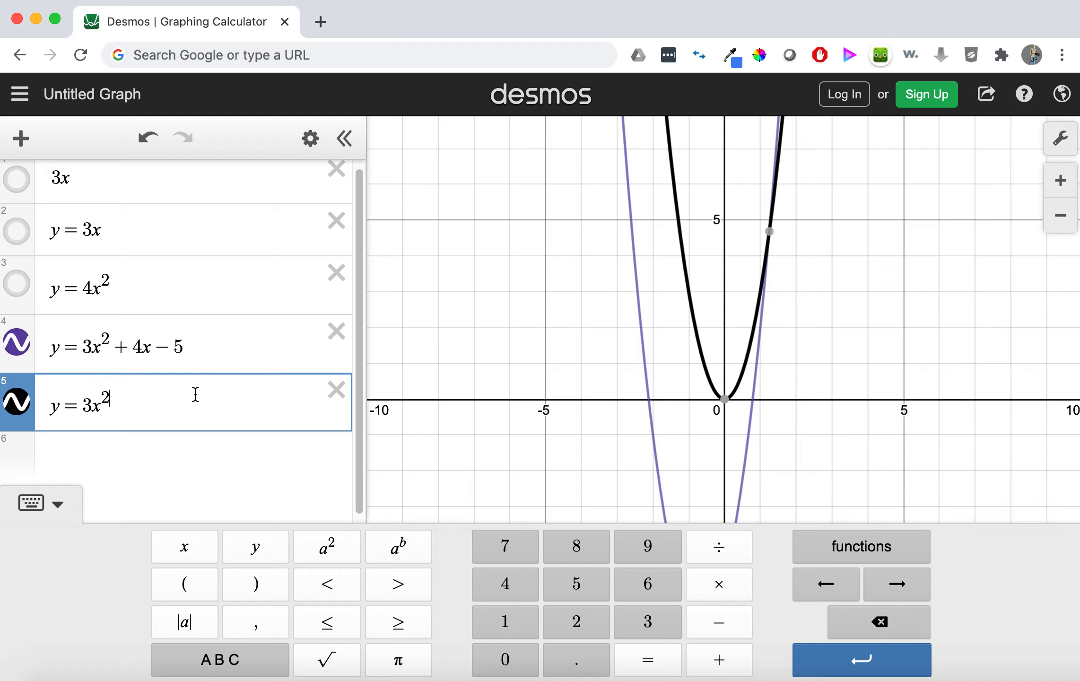
pyautogui.press('BackSpace')
pyautogui.press('BackSpace')
pyautogui.press('BackSpace')
pyautogui.press('BackSpace')
pyautogui.press('BackSpace')
pyautogui.press('BackSpace')
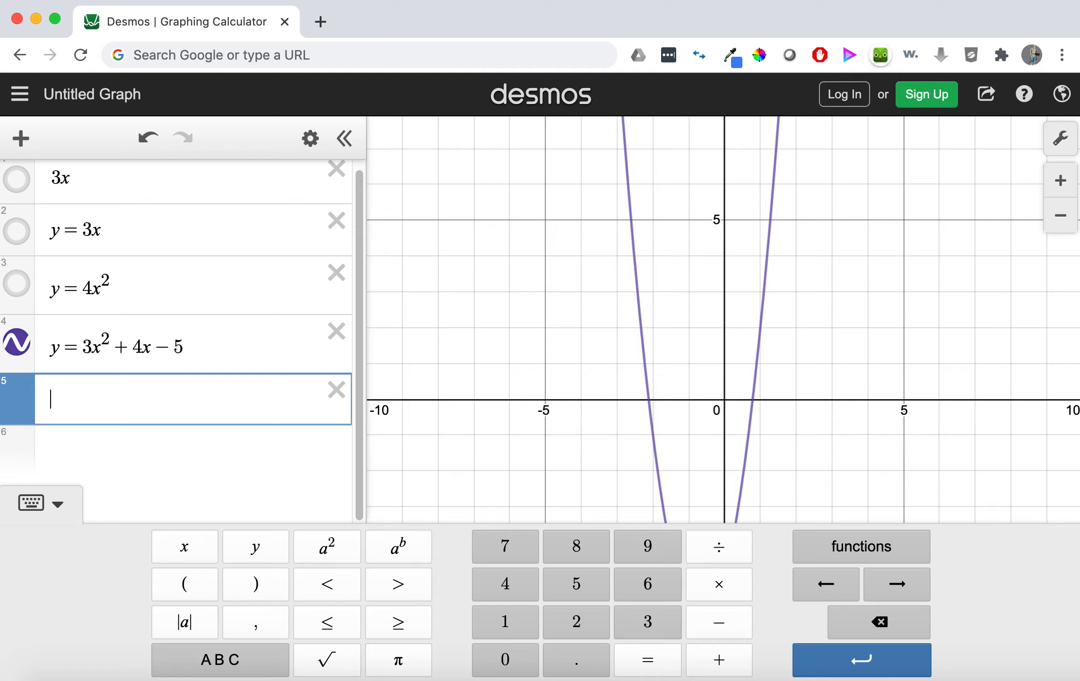
# - Enter y = √(2x − 5) as the fifth expression
pyautogui.write('y=')
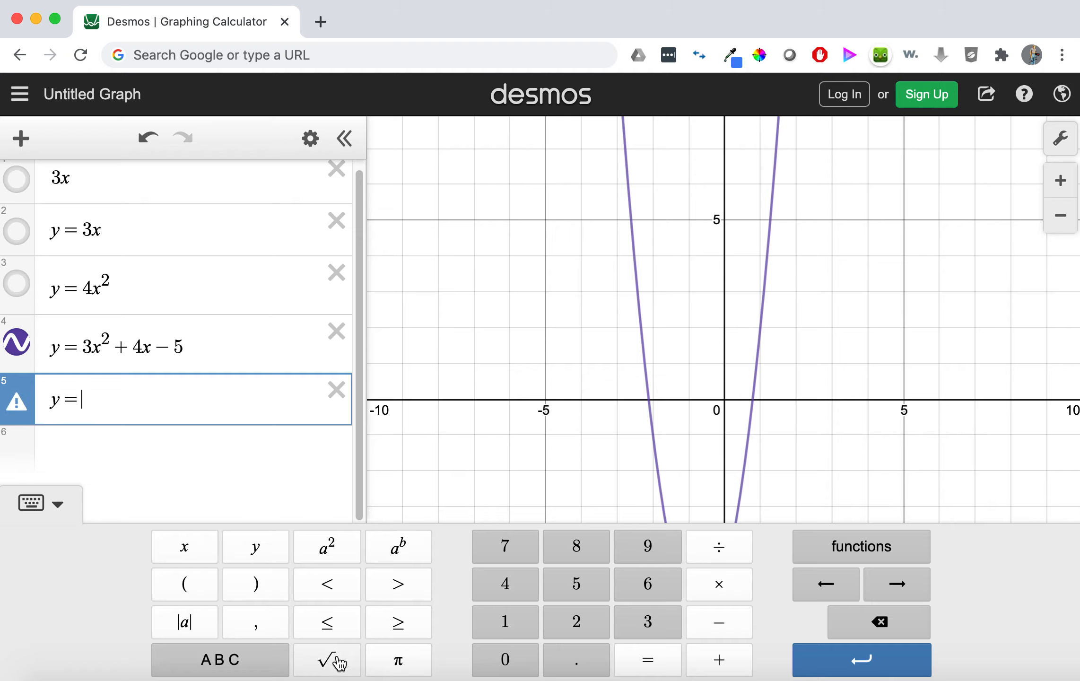
pyautogui.write('rt')
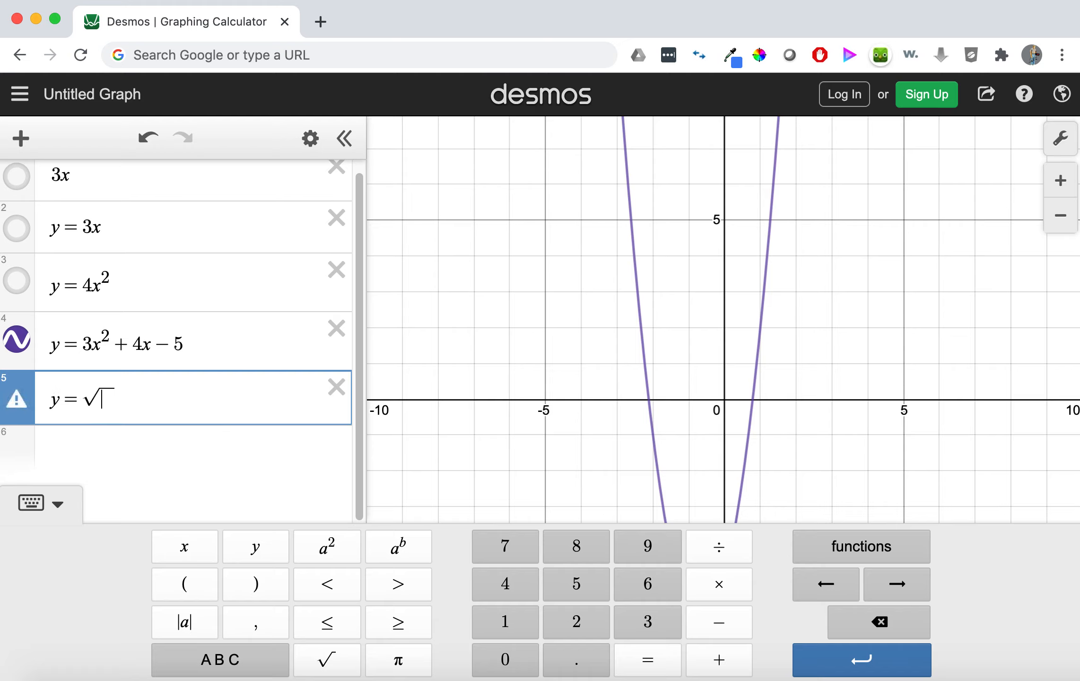
pyautogui.write('23')
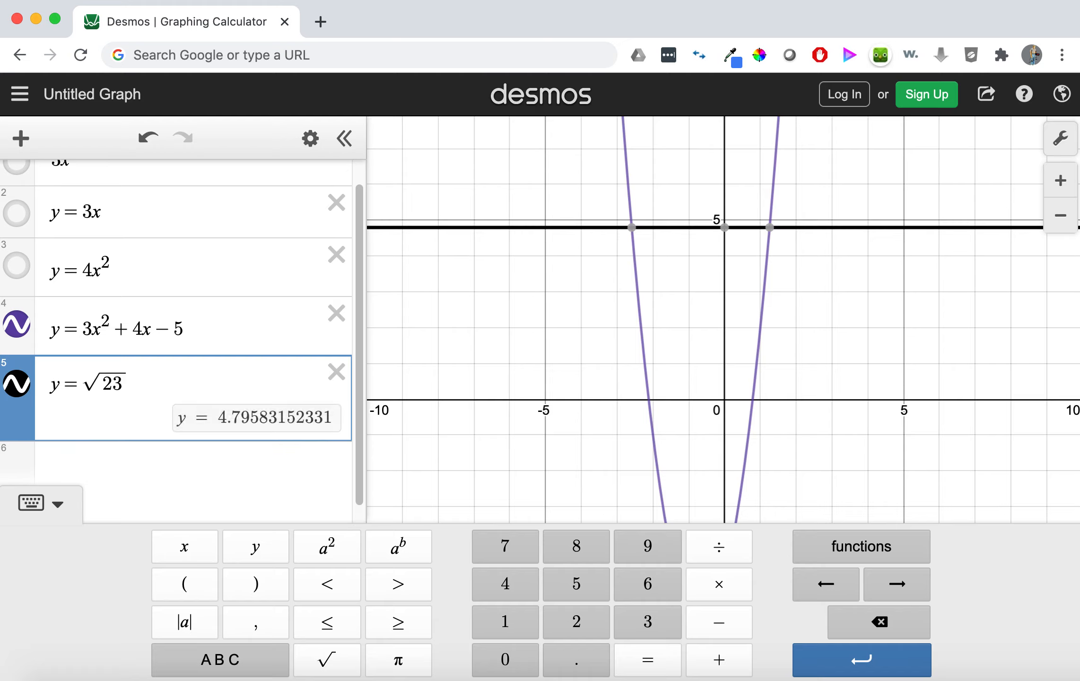
pyautogui.press('BackSpace')
pyautogui.write('x-5')
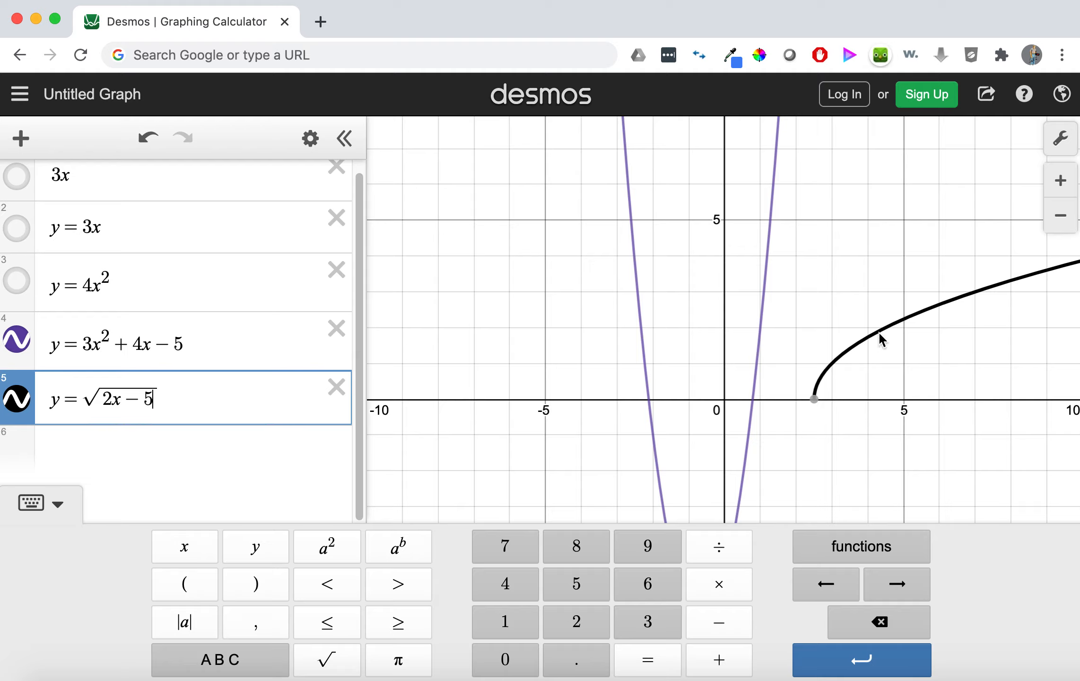
# - Hide the graph of y = 3x² + 4x − 5 and reopen the on-screen math keypad
pyautogui.click(12, 351)
pyautogui.click(15, 349)
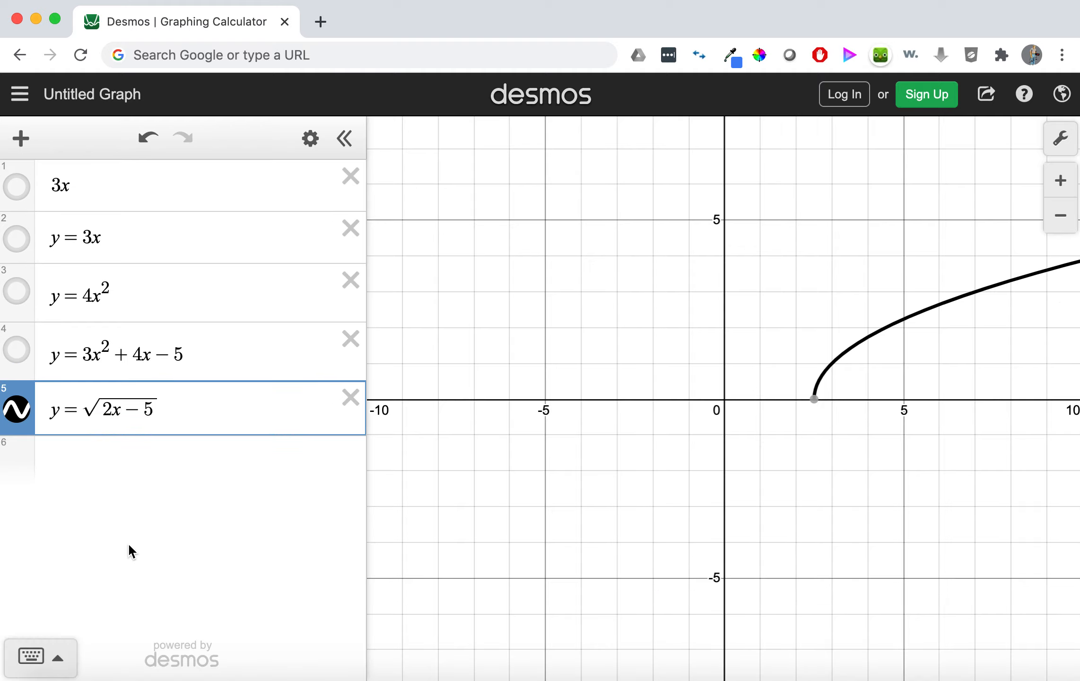
pyautogui.click(30, 656)
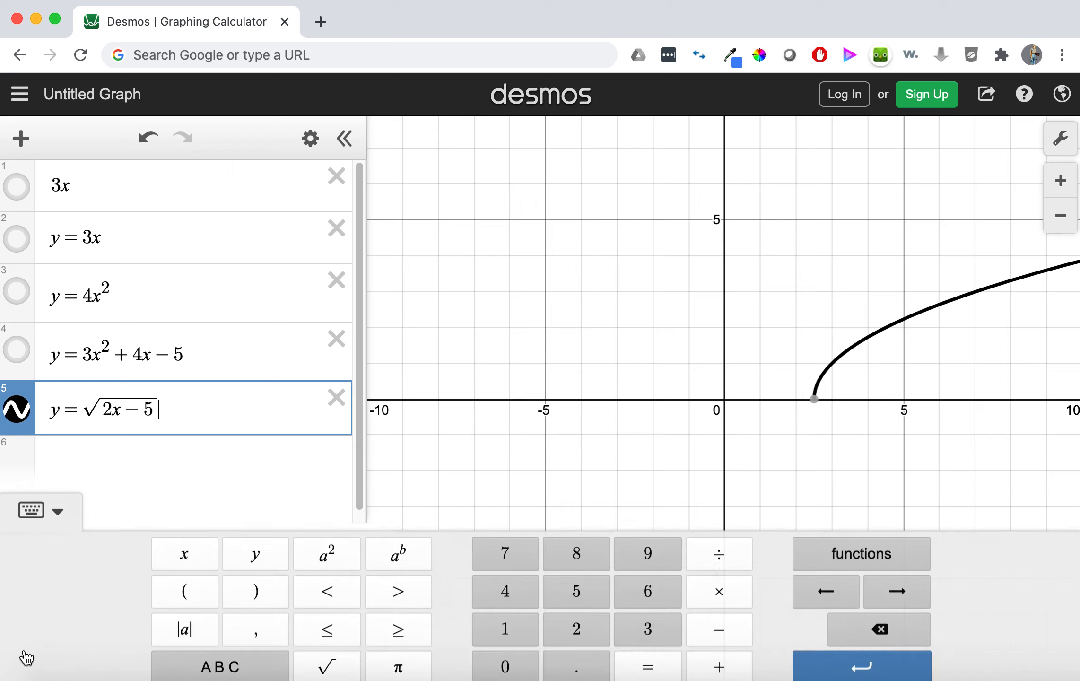
# - Delete the four expressions above y = √(2x − 5) from the expression list
pyautogui.click(337, 176)
pyautogui.click(348, 177)
pyautogui.click(350, 176)
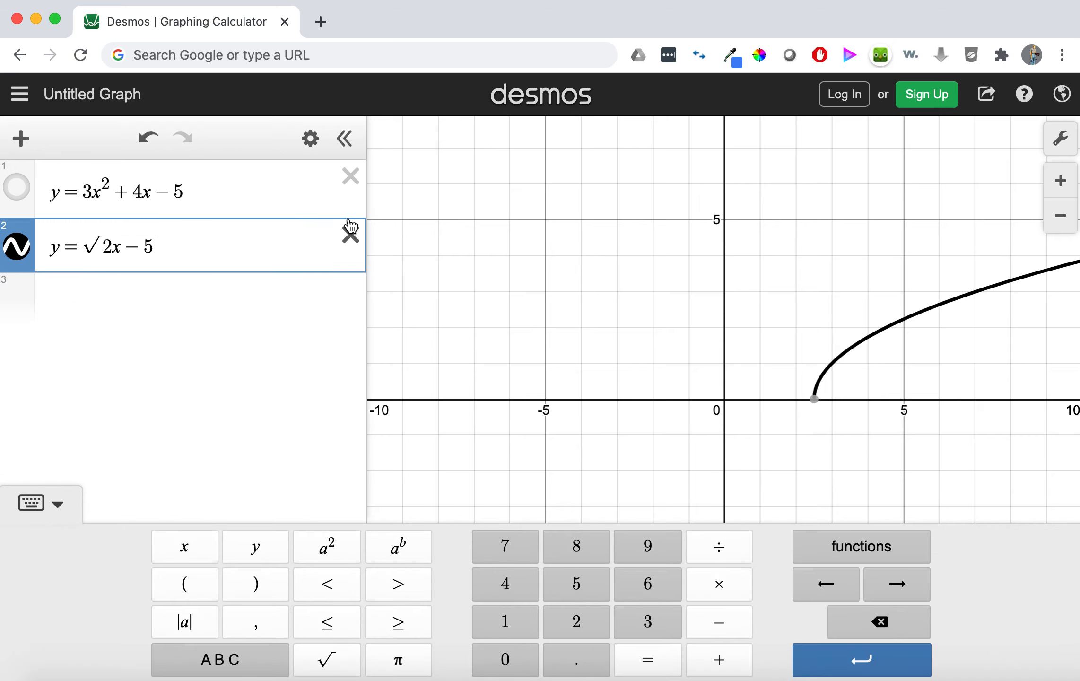
pyautogui.click(350, 176)
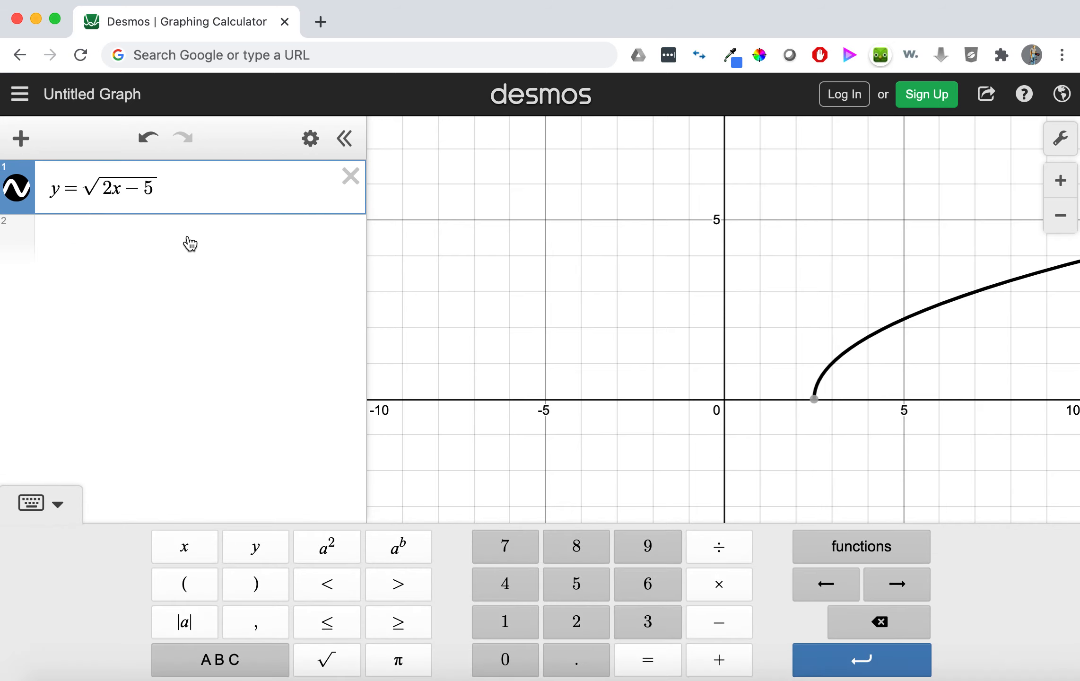
# - Hide the square root graph and enter y = (x² − 5x − 1) as the second expression
pyautogui.click(67, 241)
pyautogui.click(120, 235)
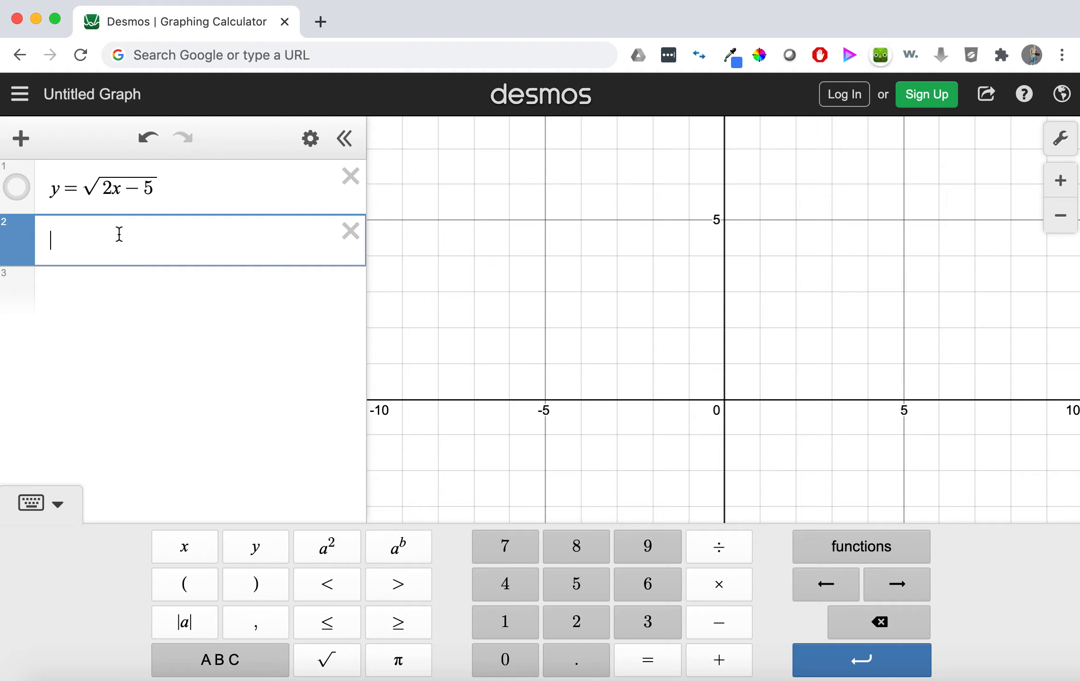
pyautogui.write('y=(')
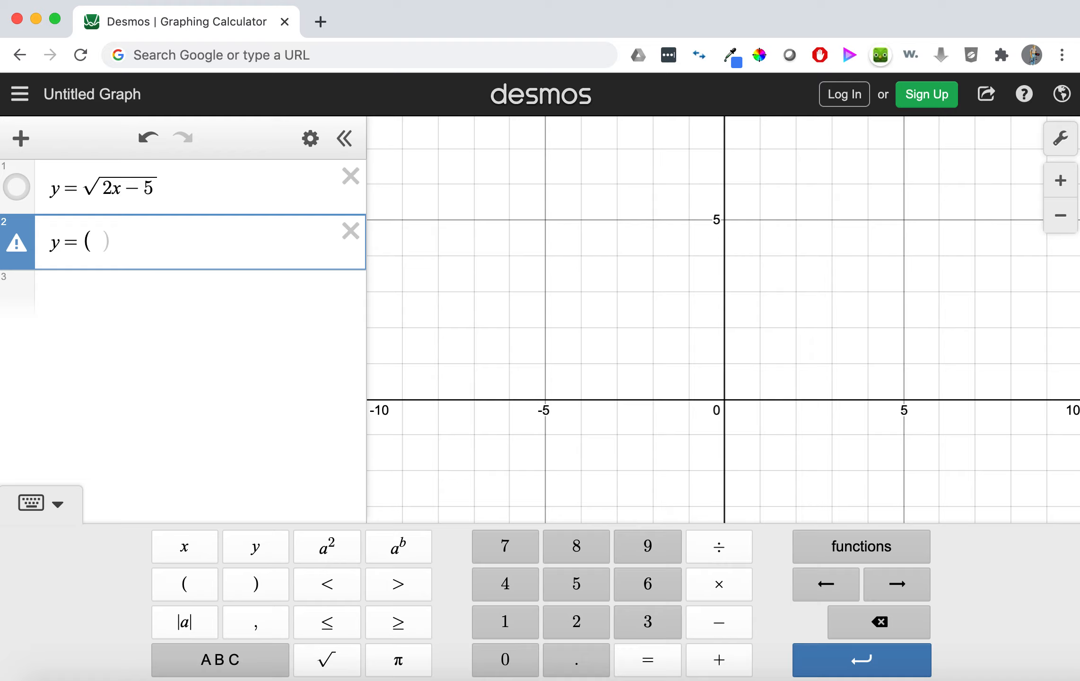
pyautogui.write('x^2')
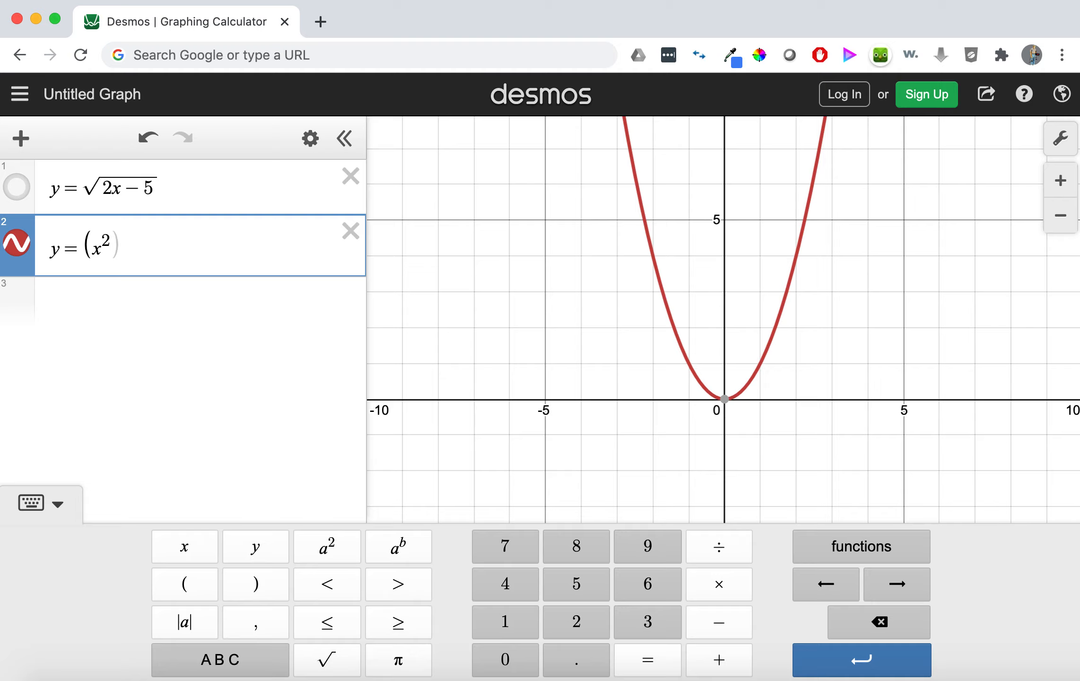
pyautogui.press('Right')
pyautogui.write('-5x-1)')
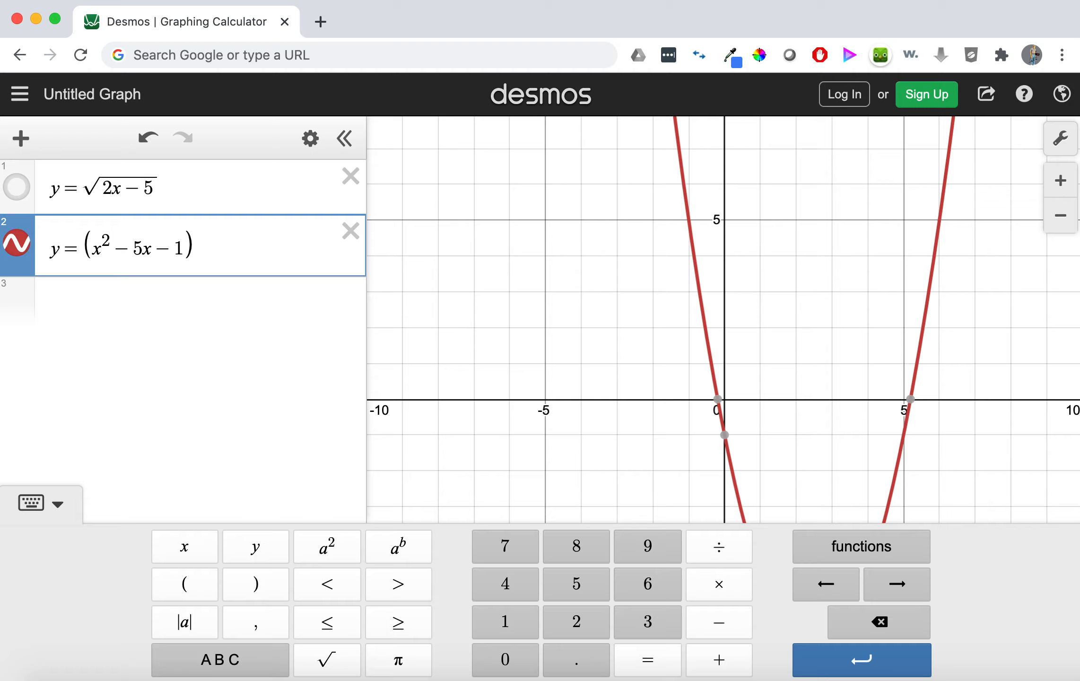
pyautogui.click(193, 60)
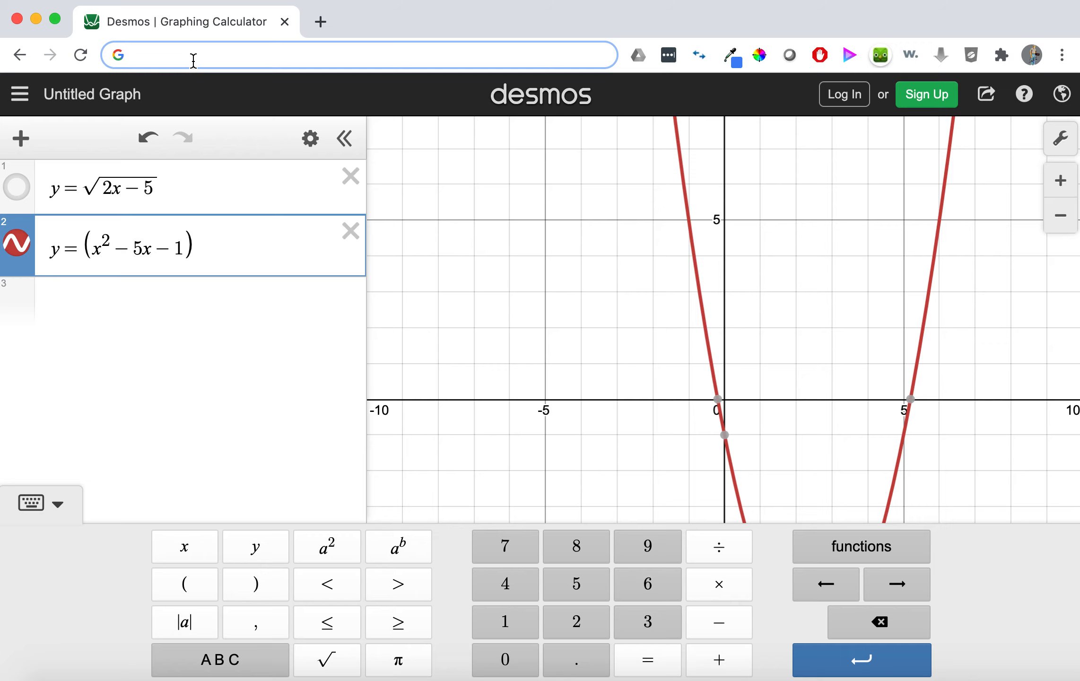
pyautogui.write('/')
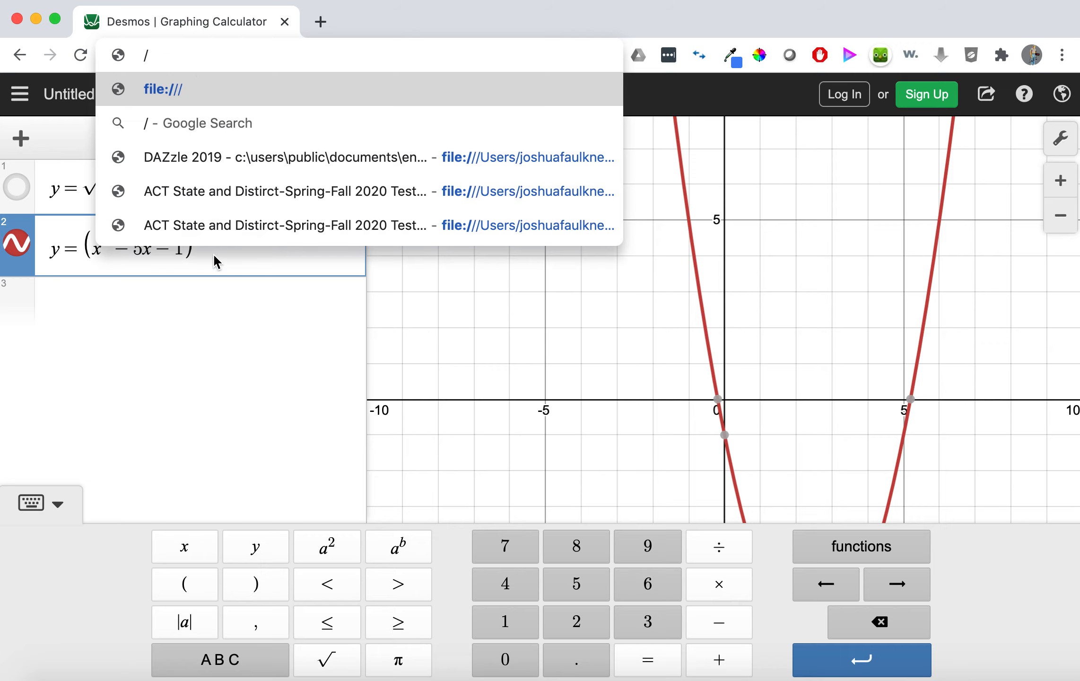
pyautogui.press('BackSpace')
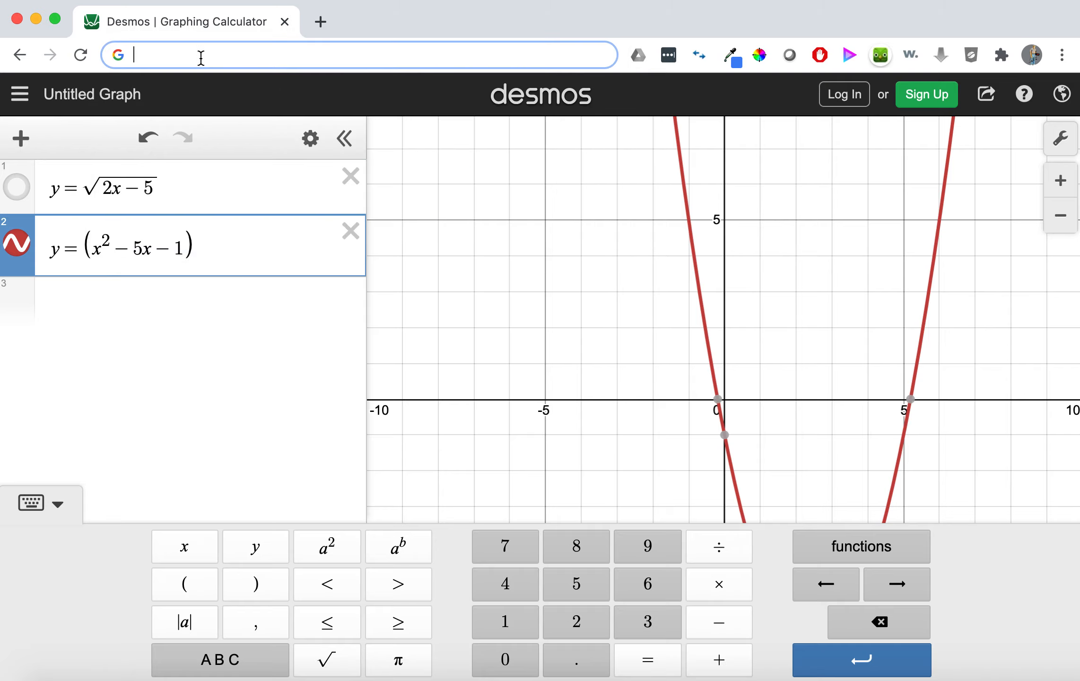
# - Turn the second expression into a fraction by dividing (x² − 5x − 1) by (2x − 5)
pyautogui.click(229, 255)
pyautogui.write('/')
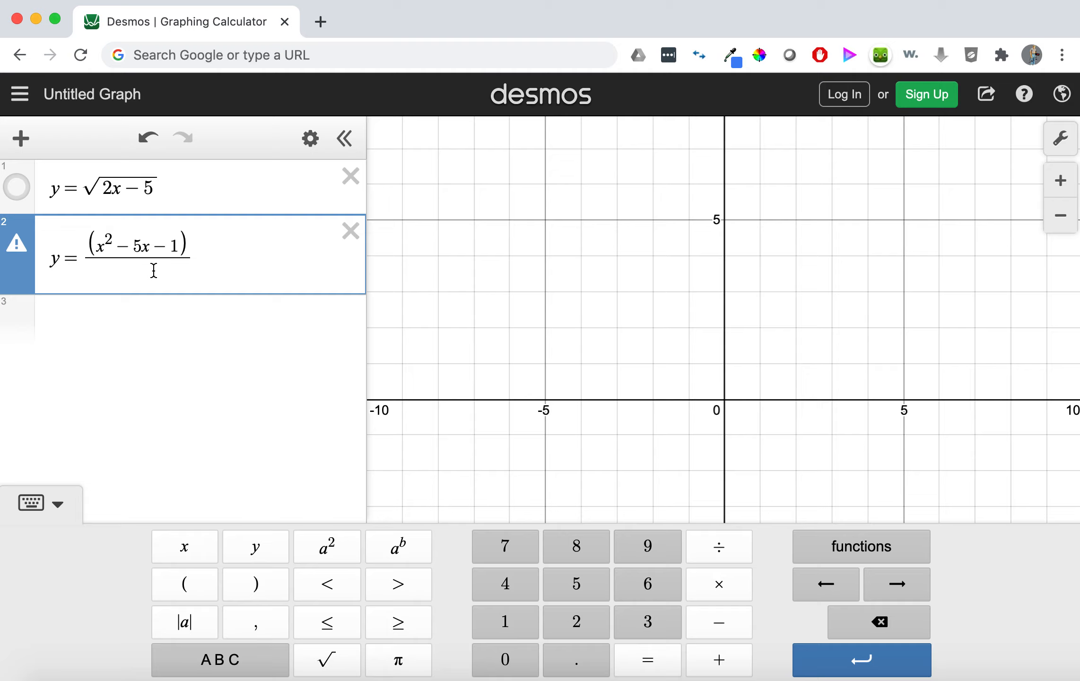
pyautogui.write('(2x-')
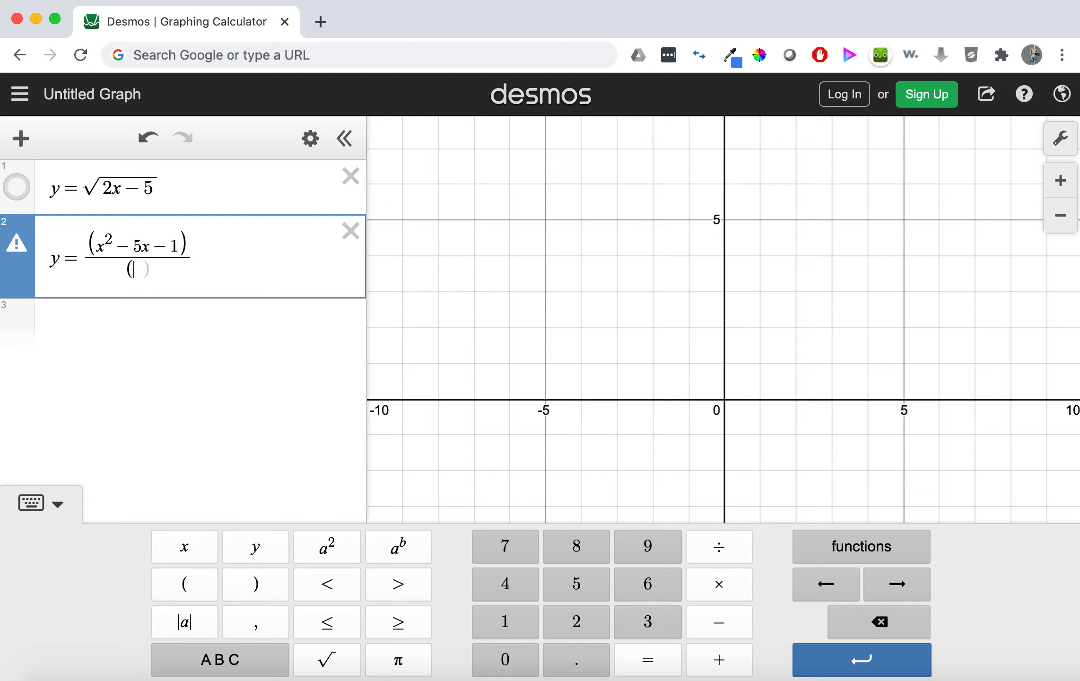
pyautogui.write('5)')
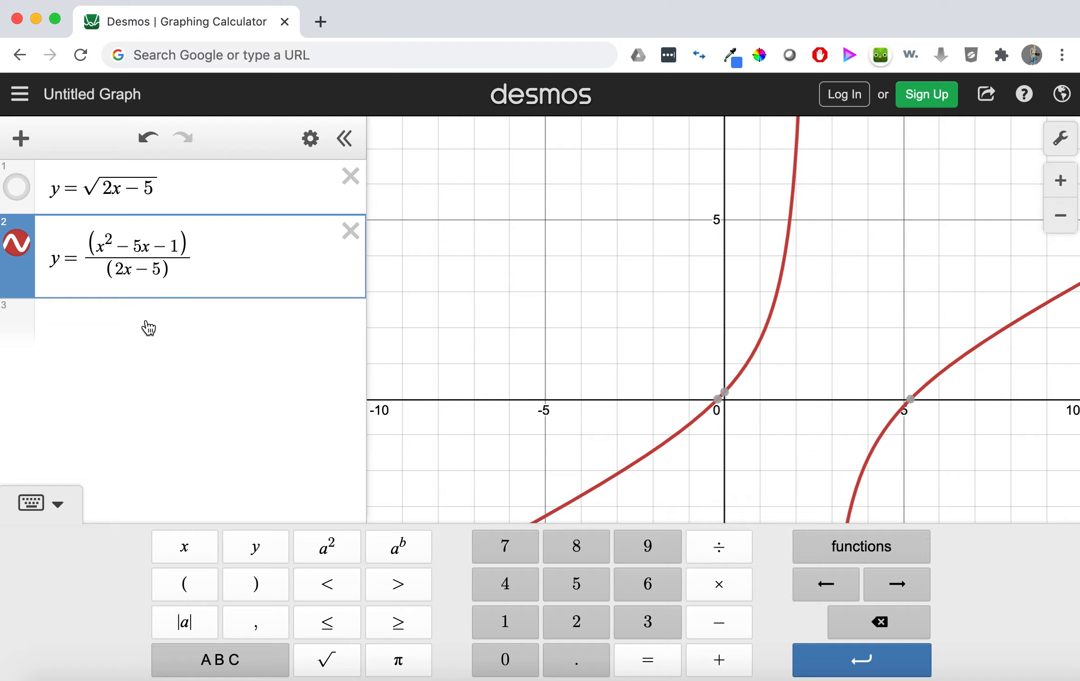
# - Hide the rational function's graph and enter (3x) as the third expression
pyautogui.click(17, 244)
pyautogui.click(100, 322)
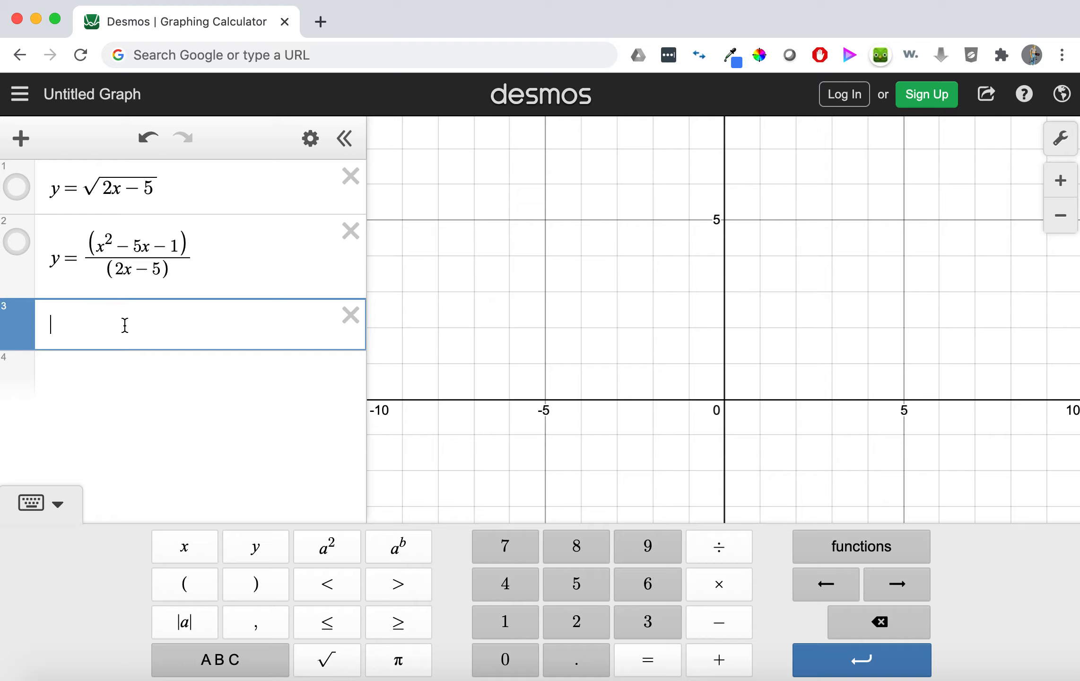
pyautogui.write('(2')
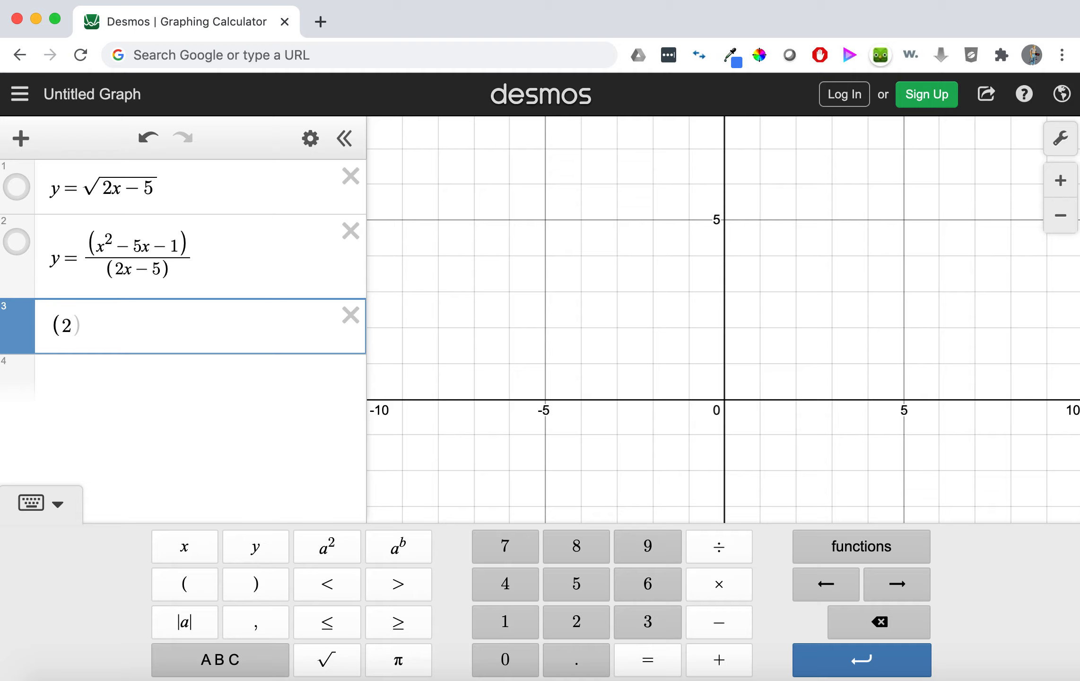
pyautogui.press('BackSpace')
pyautogui.write('3x)')
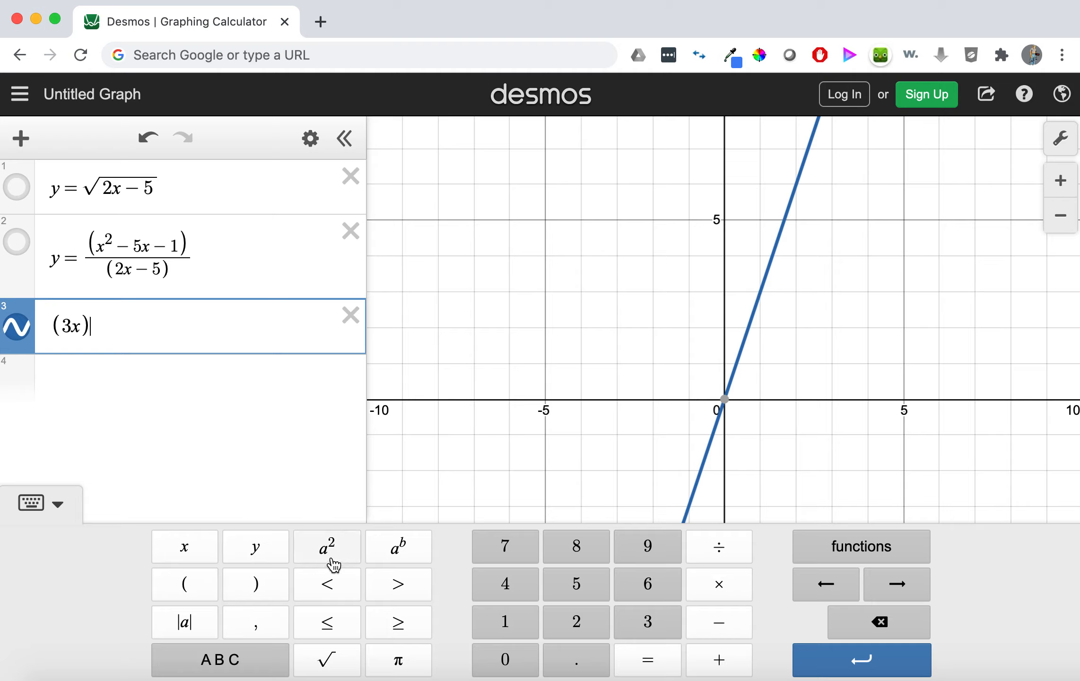
# - Raise (3x) in the third expression to the power 1/3 and put y = in front of it
pyautogui.click(396, 551)
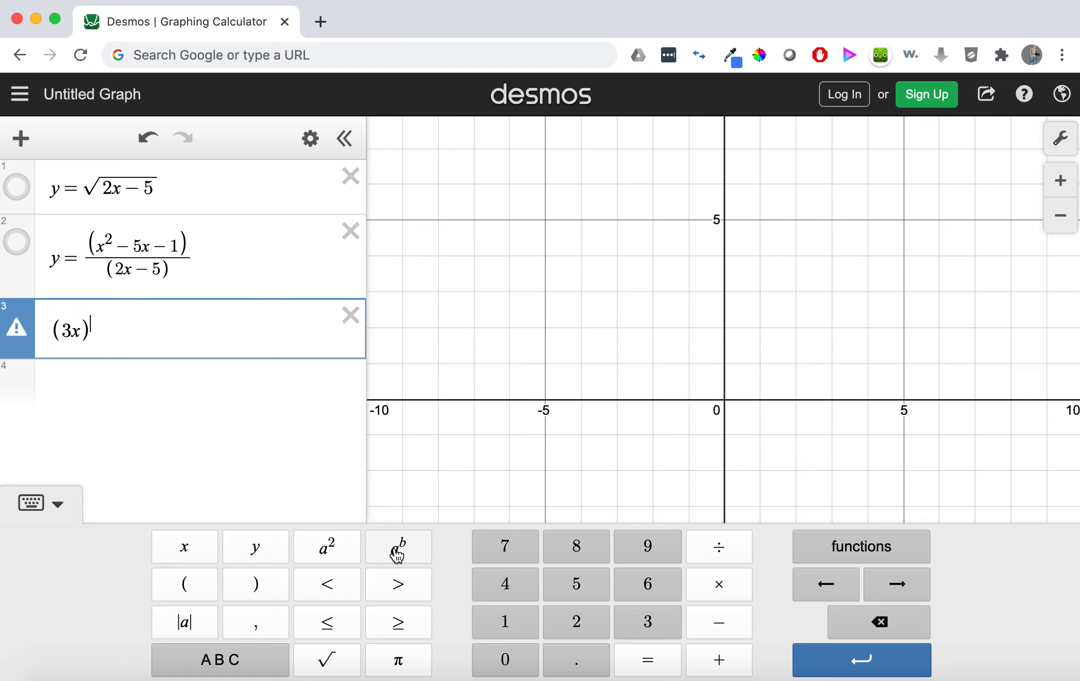
pyautogui.press('BackSpace')
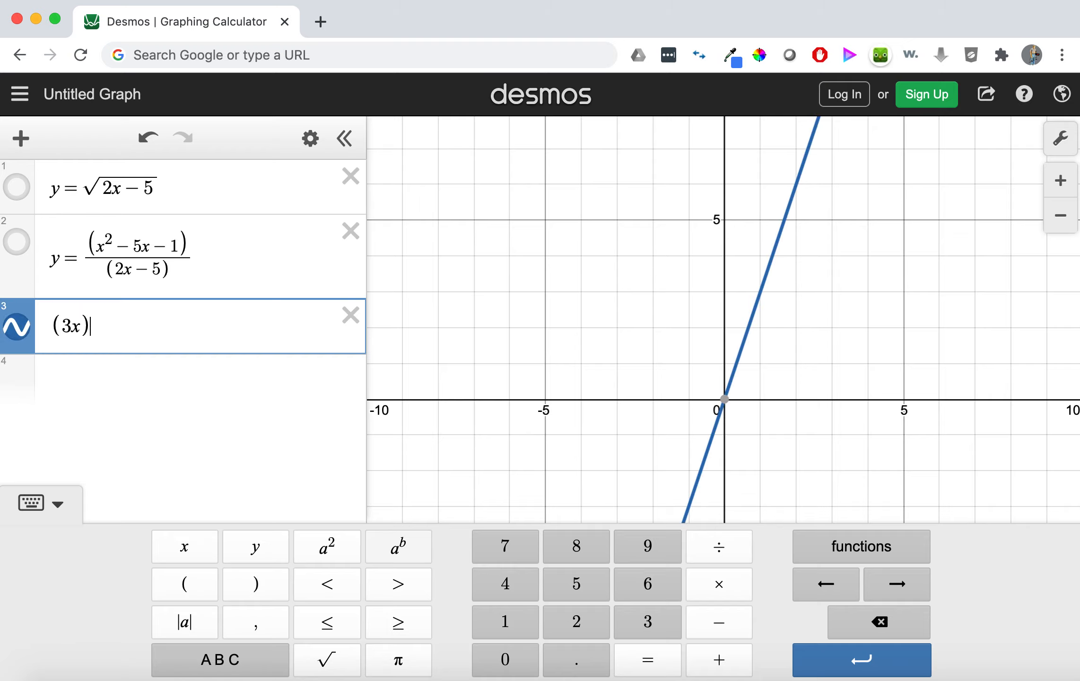
pyautogui.write('^')
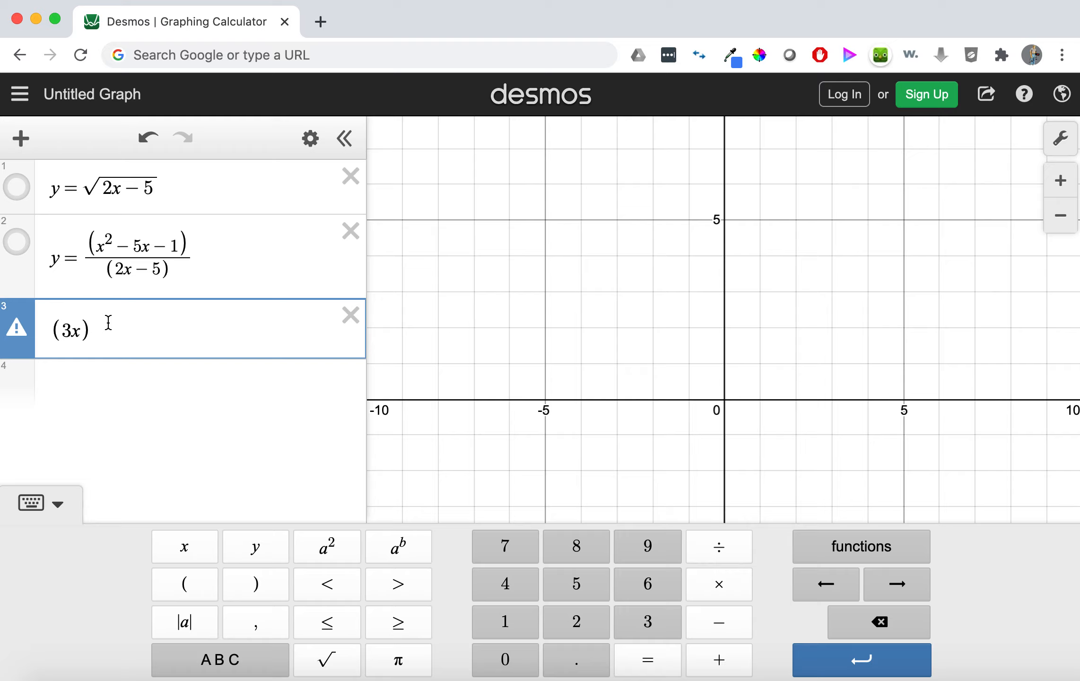
pyautogui.write('^1')
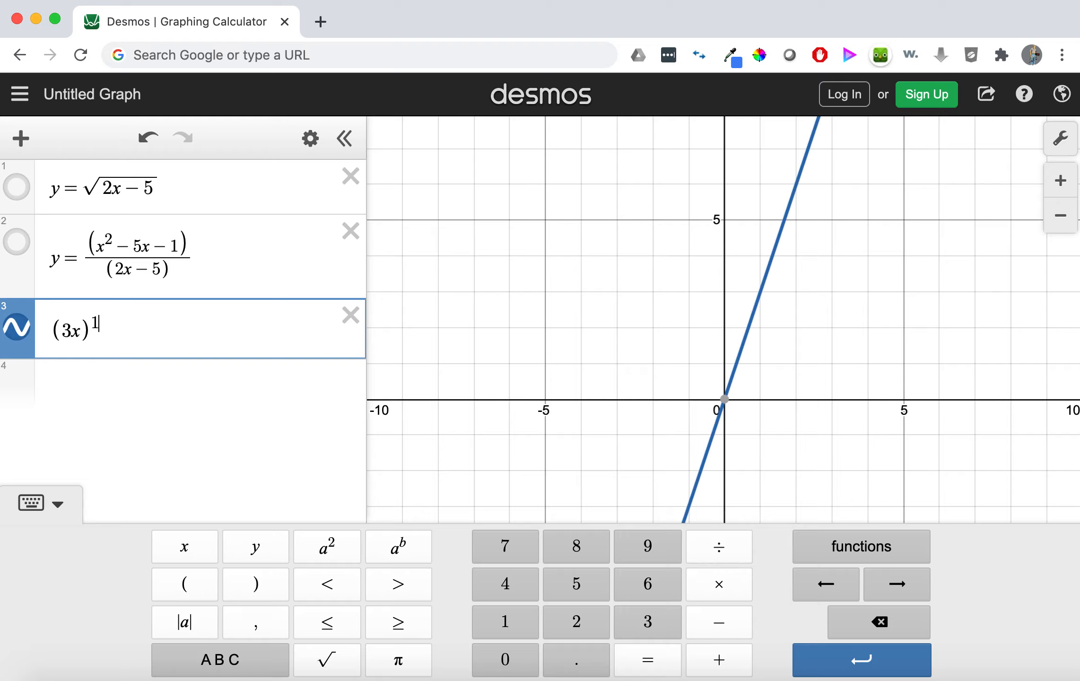
pyautogui.write('/3')
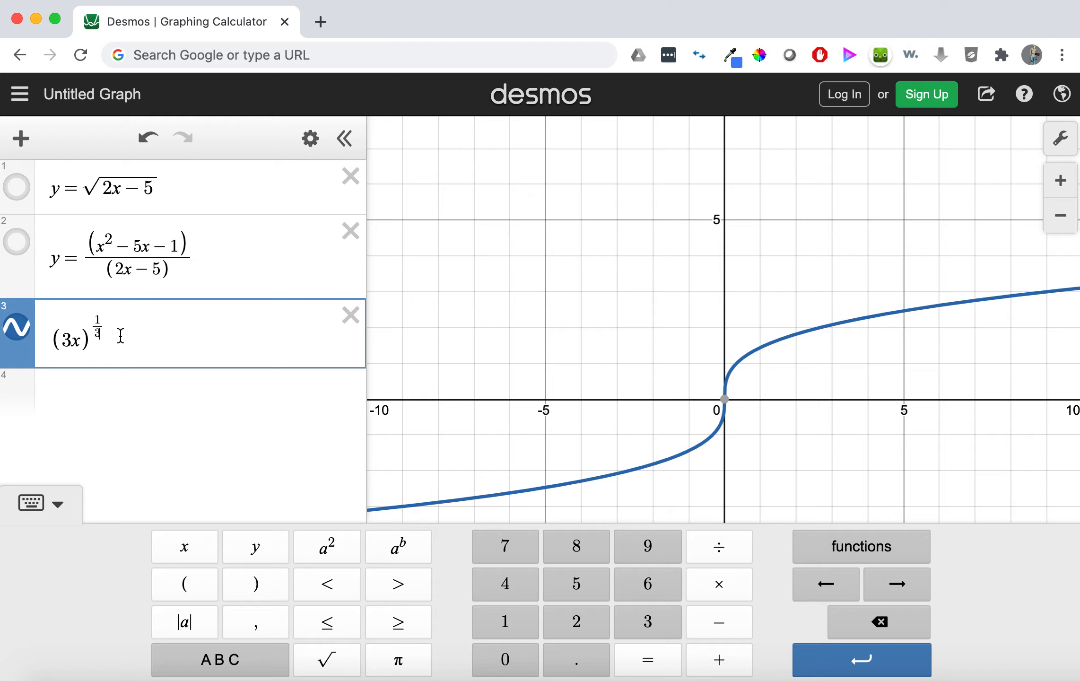
pyautogui.click(49, 338)
pyautogui.write('y=')
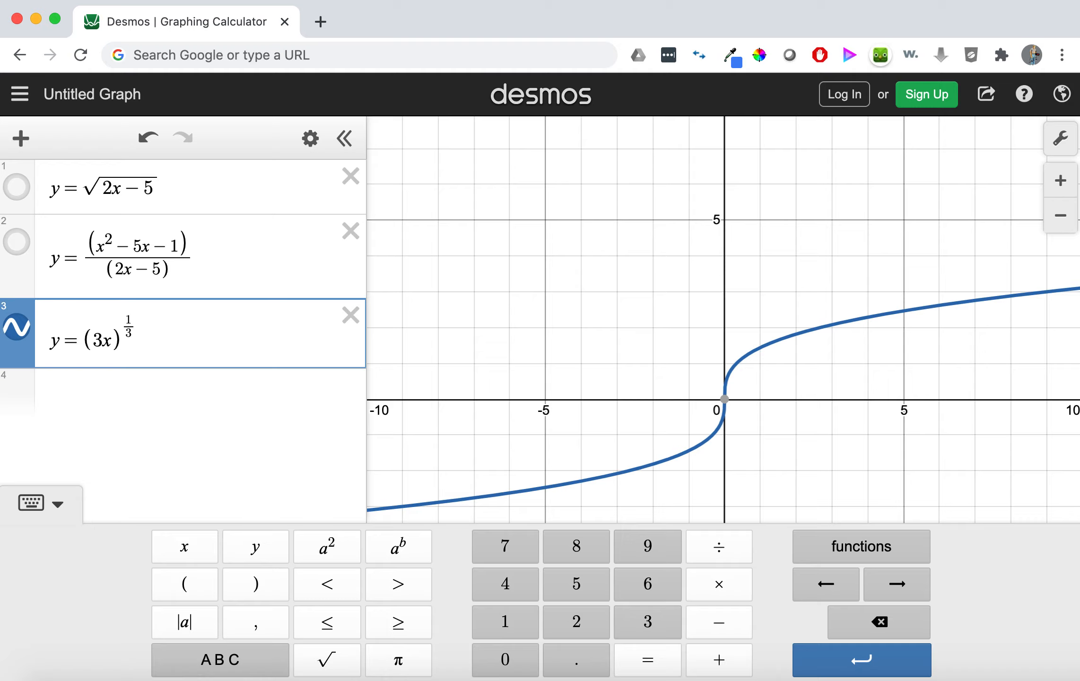
# - Enter y = abs(x) as the fourth expression
pyautogui.click(133, 393)
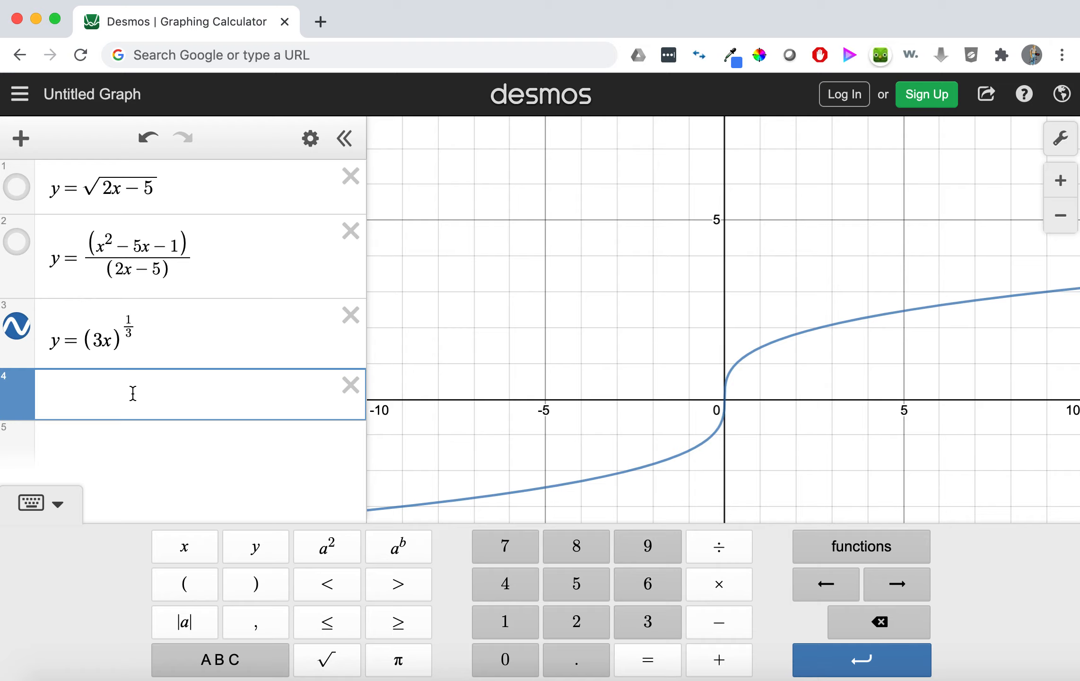
pyautogui.write('abs(')
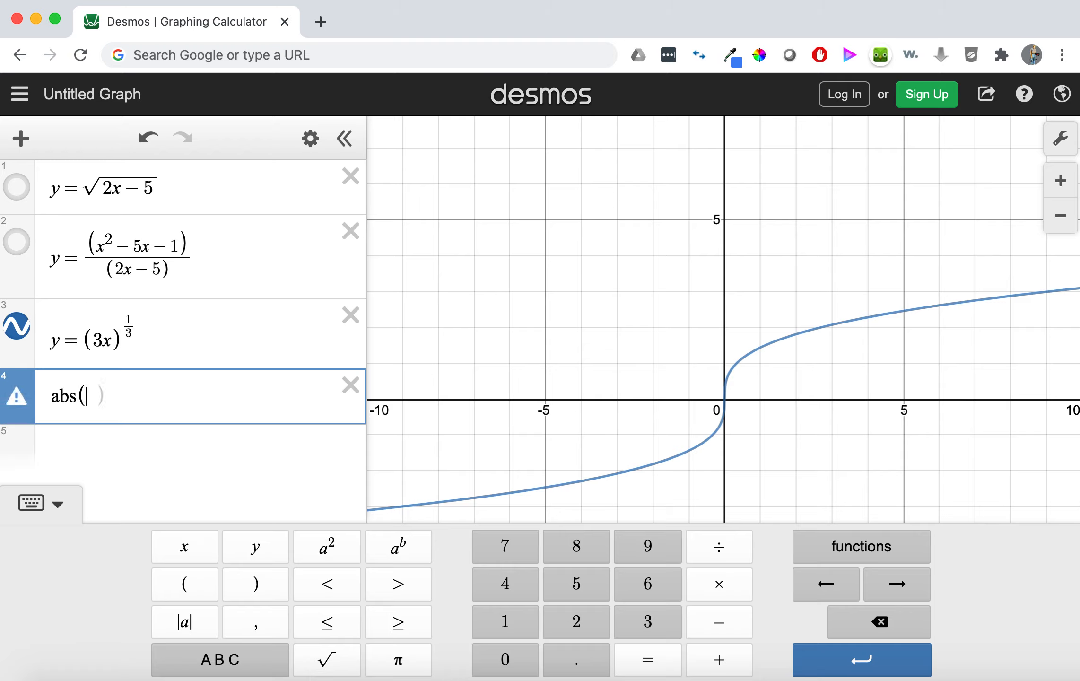
pyautogui.write('x)')
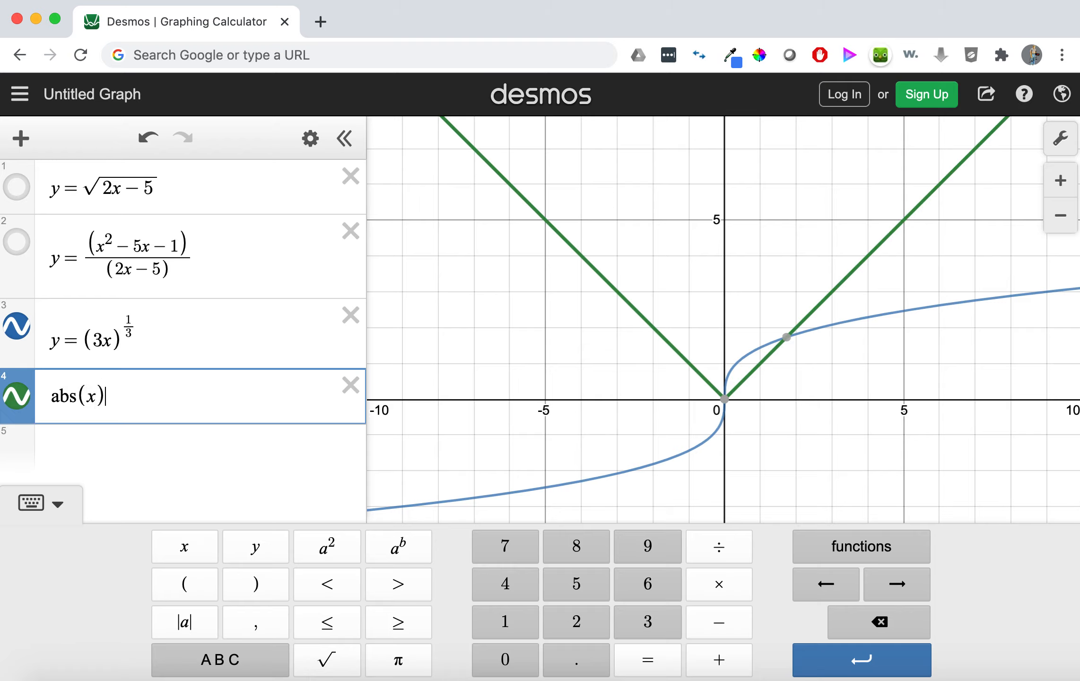
pyautogui.click(50, 397)
pyautogui.write('y=')
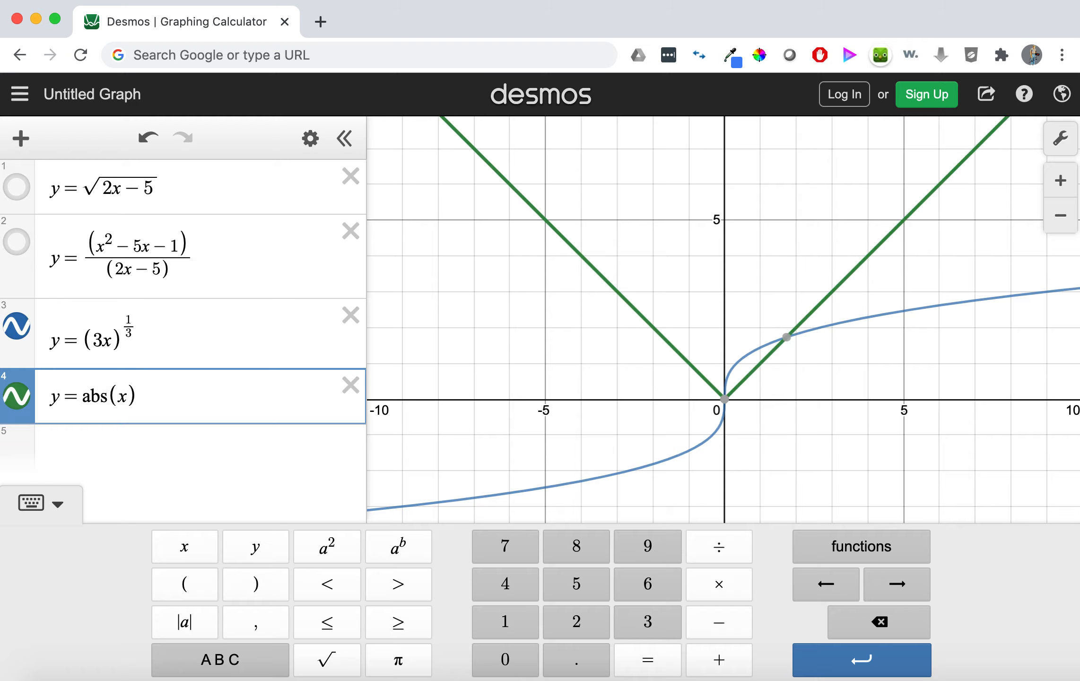
# - Enter y = |x| with absolute value bars as the fifth expression
pyautogui.click(133, 449)
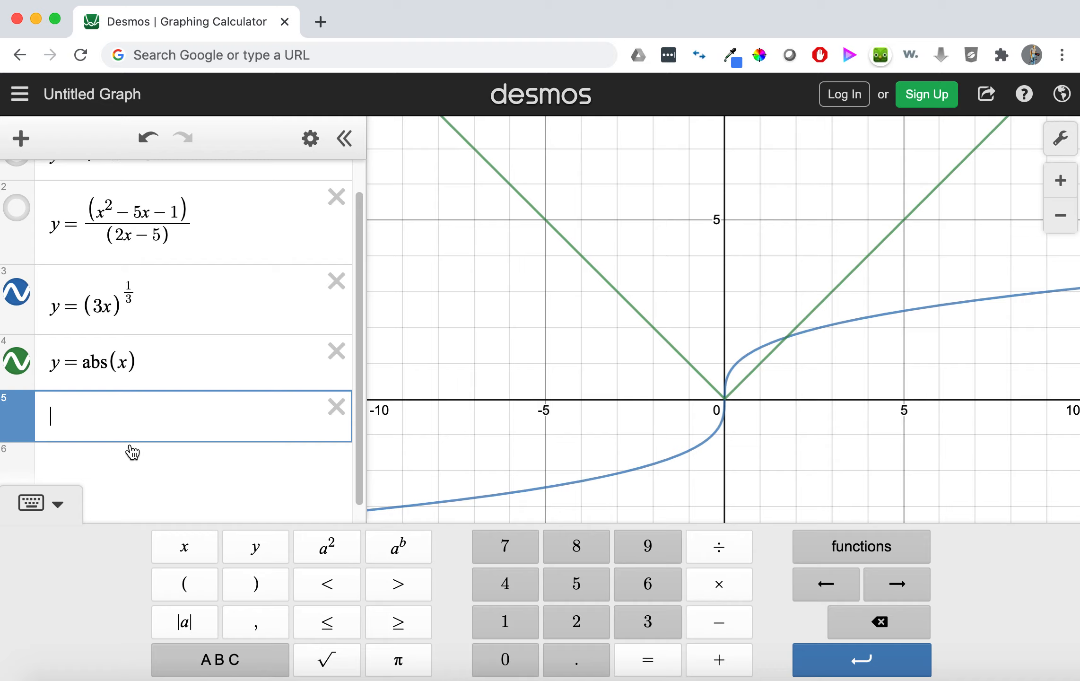
pyautogui.write('y=|x')
pyautogui.press('Right')
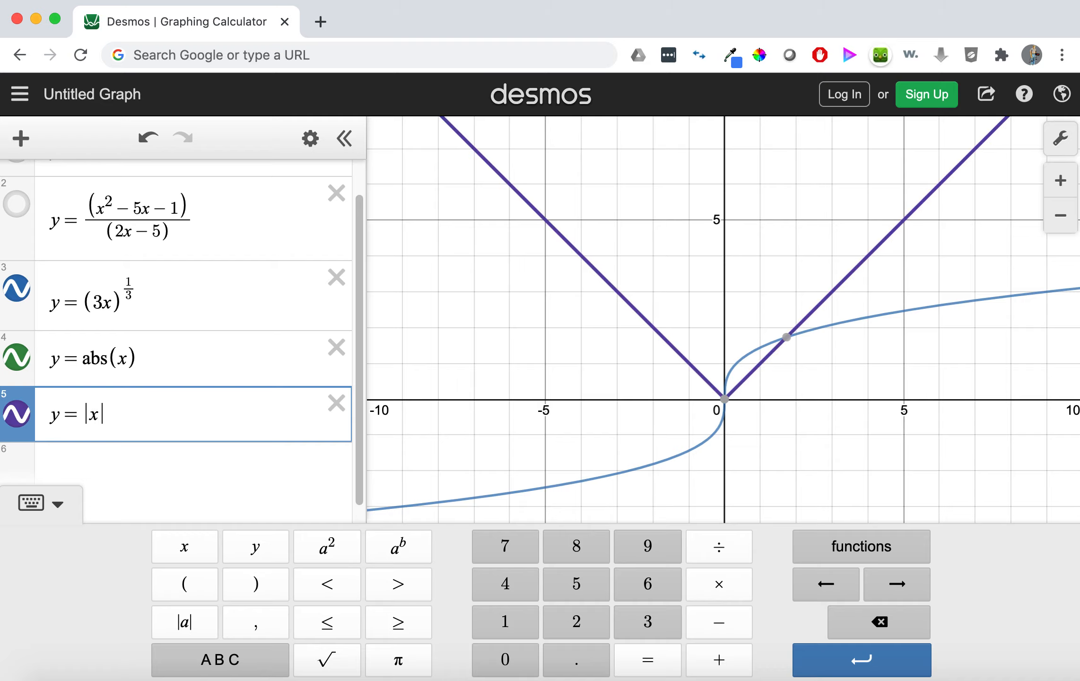
# - Enter y = |x| as the sixth expression, using the on-screen keypad's absolute value symbol for the bars
pyautogui.click(106, 466)
pyautogui.write('y=')
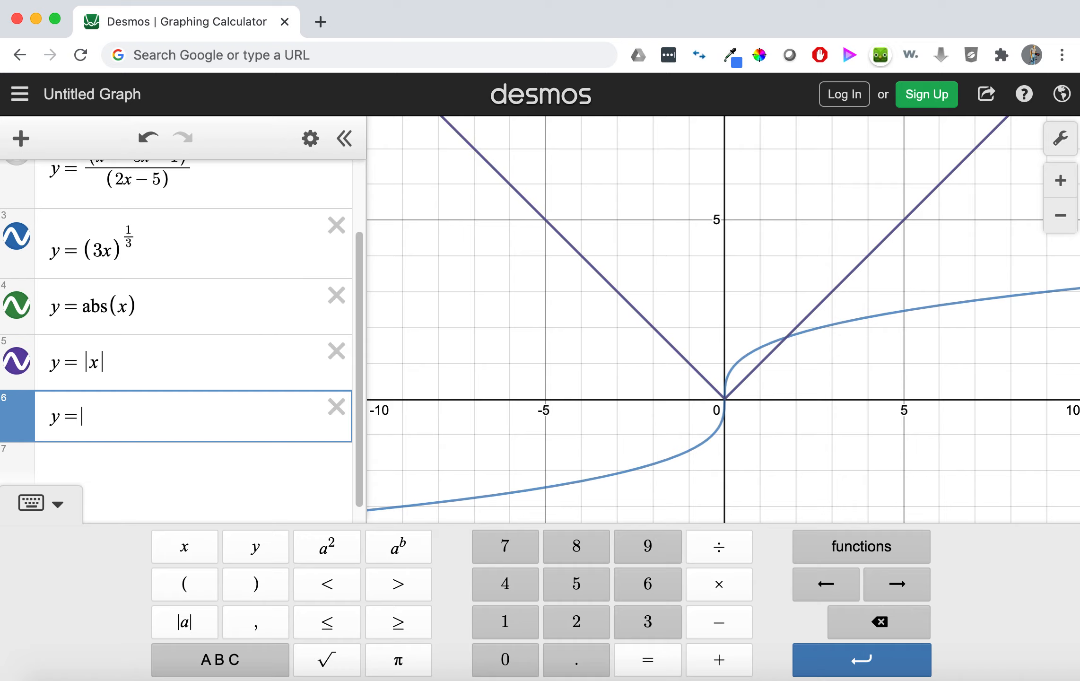
pyautogui.click(178, 624)
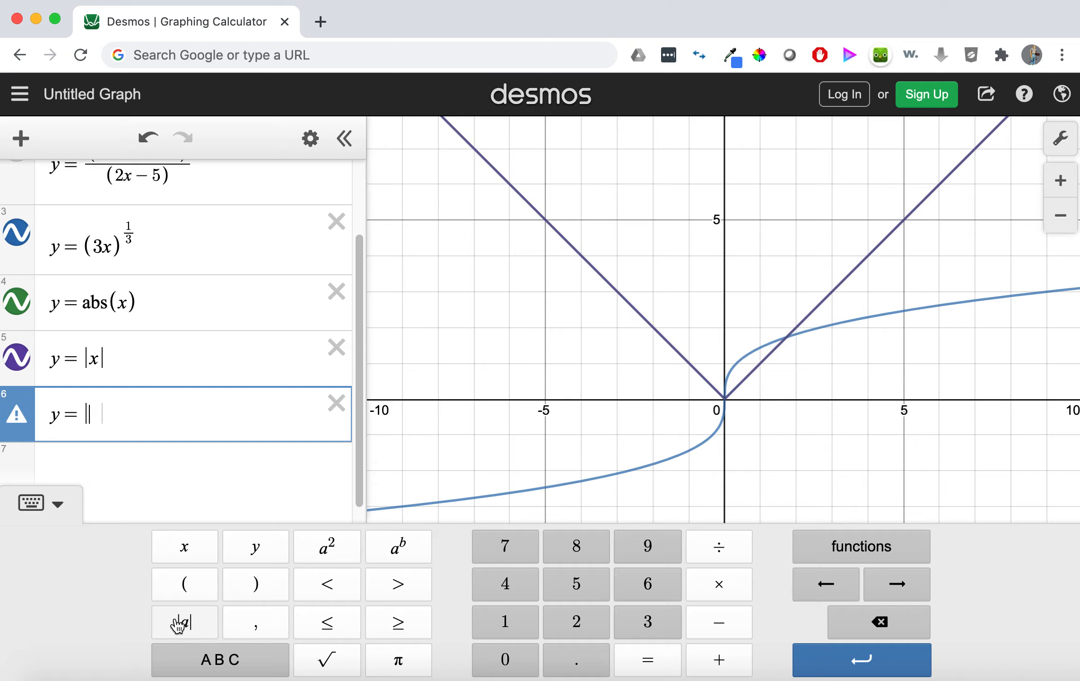
pyautogui.write('x')
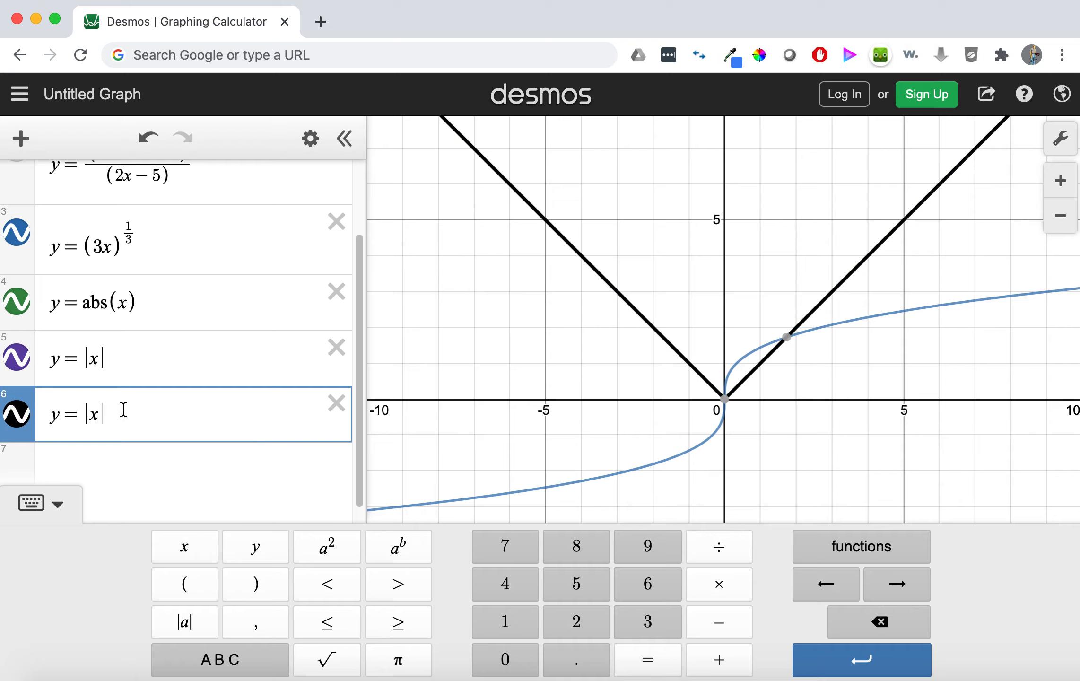
pyautogui.click(186, 623)
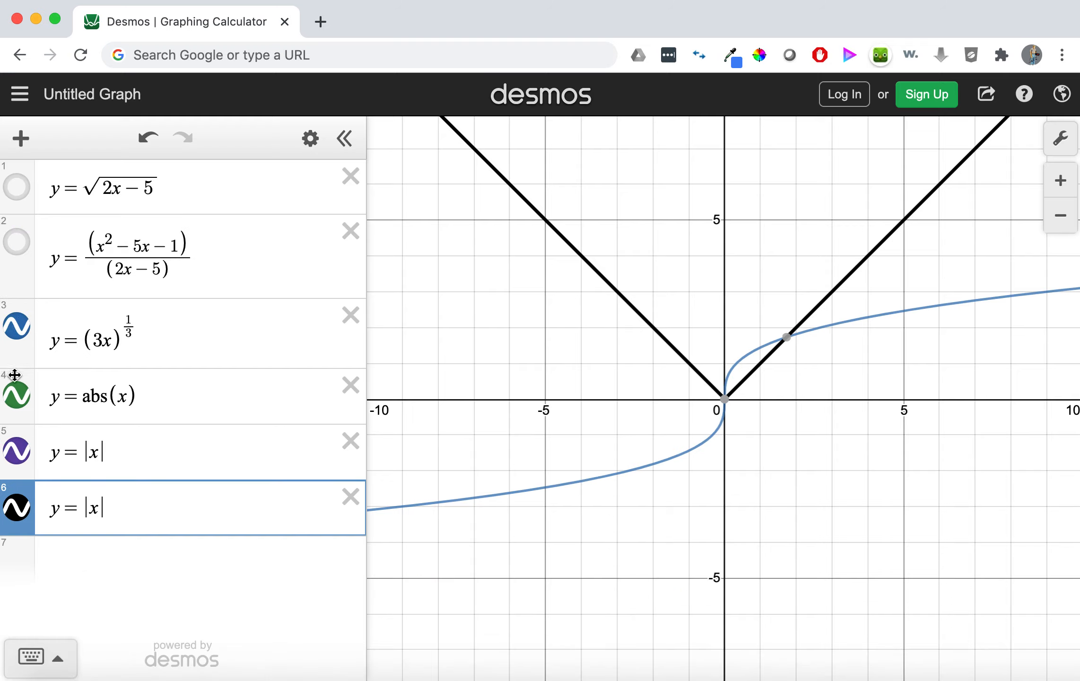
# - Hide the graphs of the three absolute value expressions and show them again
pyautogui.click(18, 395)
pyautogui.click(18, 453)
pyautogui.click(17, 507)
pyautogui.click(17, 453)
pyautogui.click(18, 395)
pyautogui.click(19, 510)
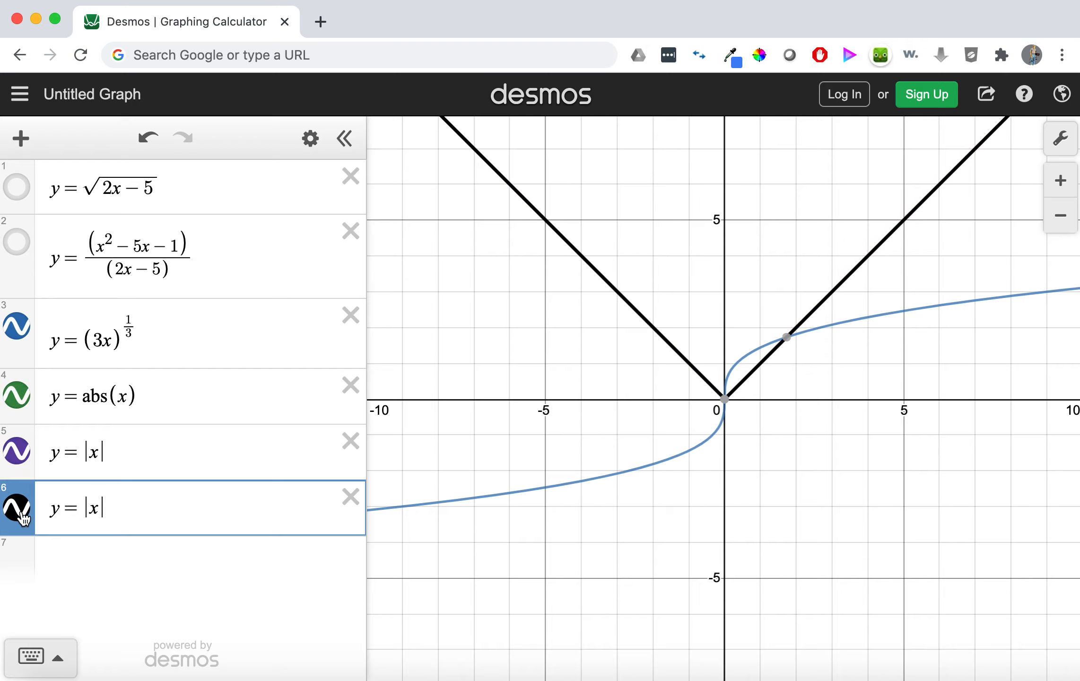
# - Hide the absolute value graphs of the fourth, fifth and sixth expressions, leaving the cube root graph shown
pyautogui.click(24, 454)
pyautogui.click(18, 395)
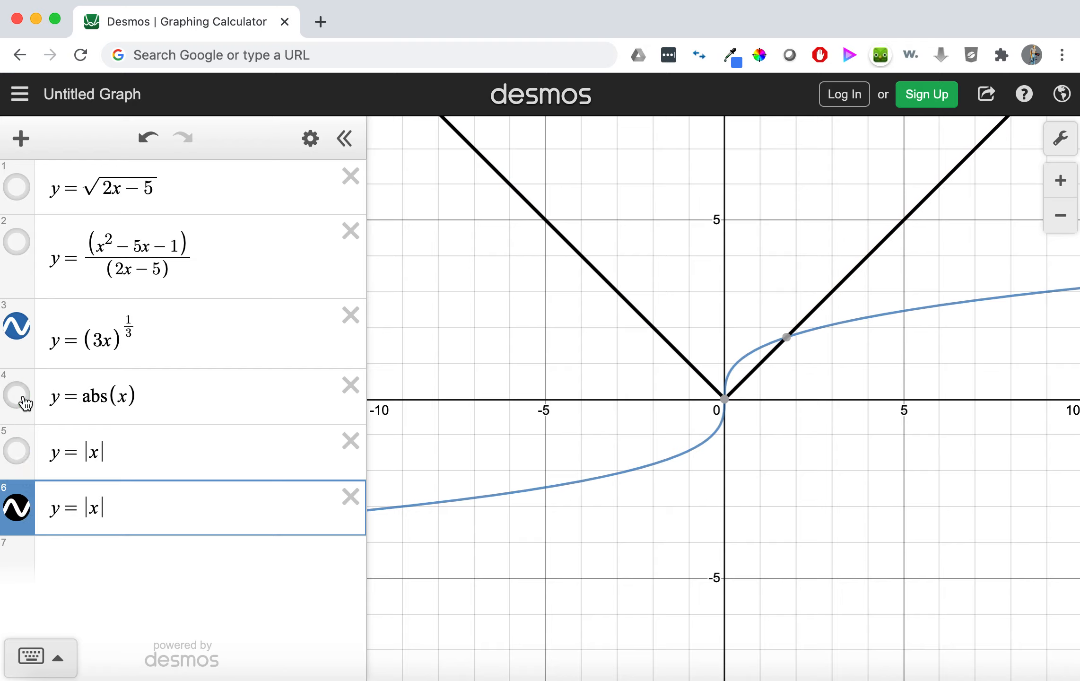
pyautogui.click(18, 509)
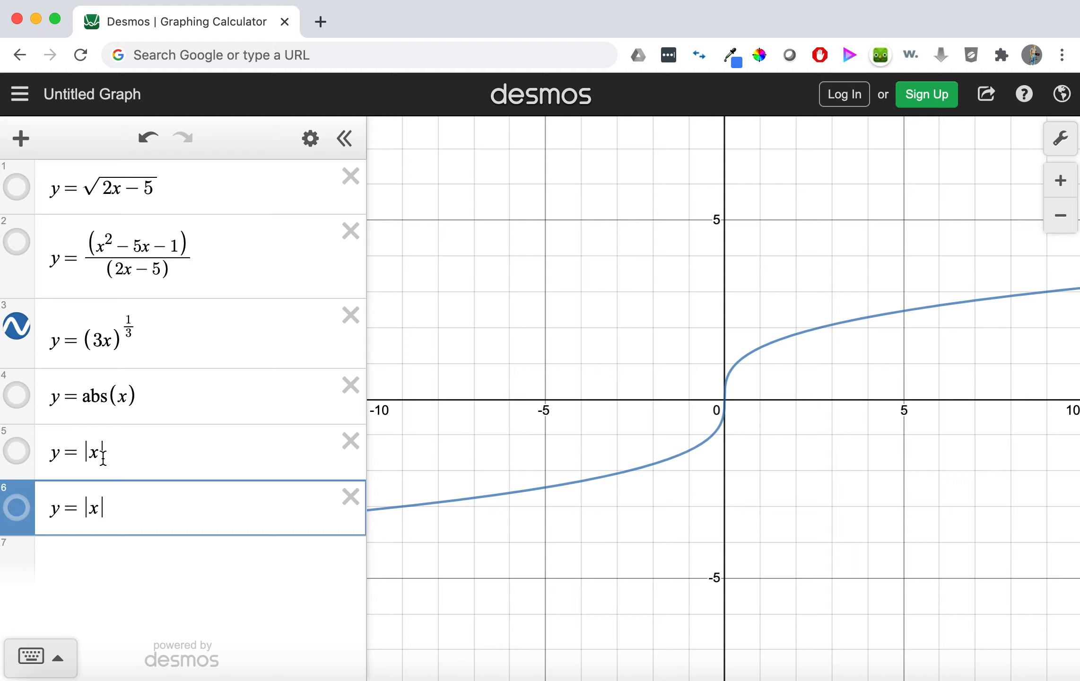
# - Write alternating runs of vertical bars and backslashes in the browser's address bar for comparison, and return to editing the sixth expression
pyautogui.click(250, 43)
pyautogui.write('llllllllll')
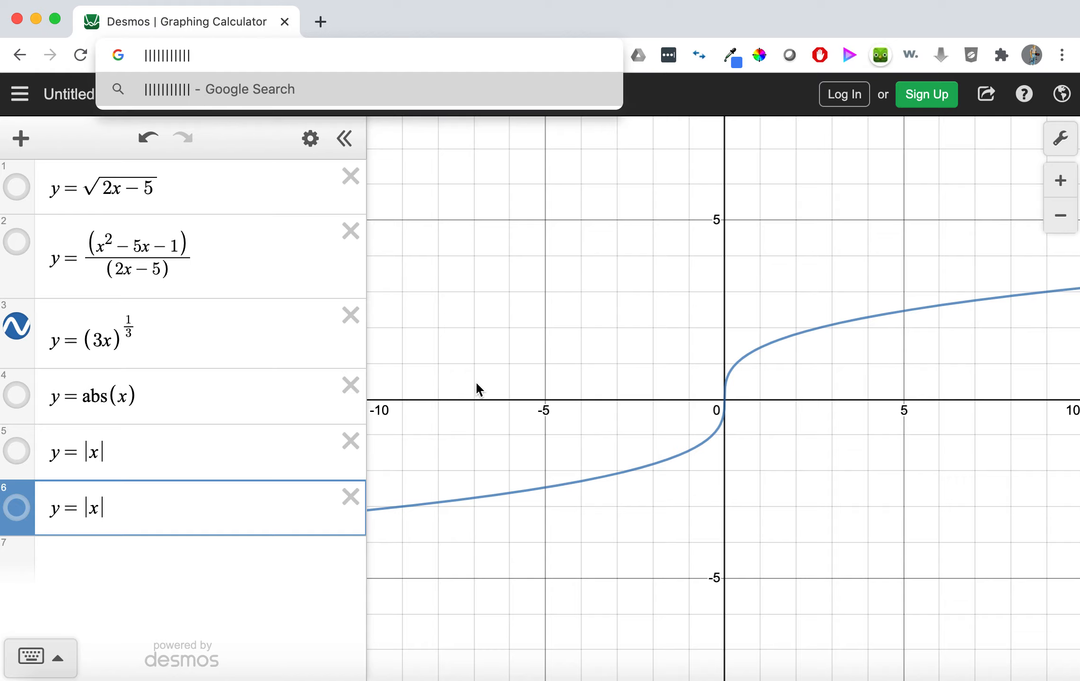
pyautogui.write('\\\\\\\\\\\\\\\\')
pyautogui.write('llllllll\\\\\\\\\\\\\\\\l')
pyautogui.write('\\\\\\\\\\\\\\\\\\\\')
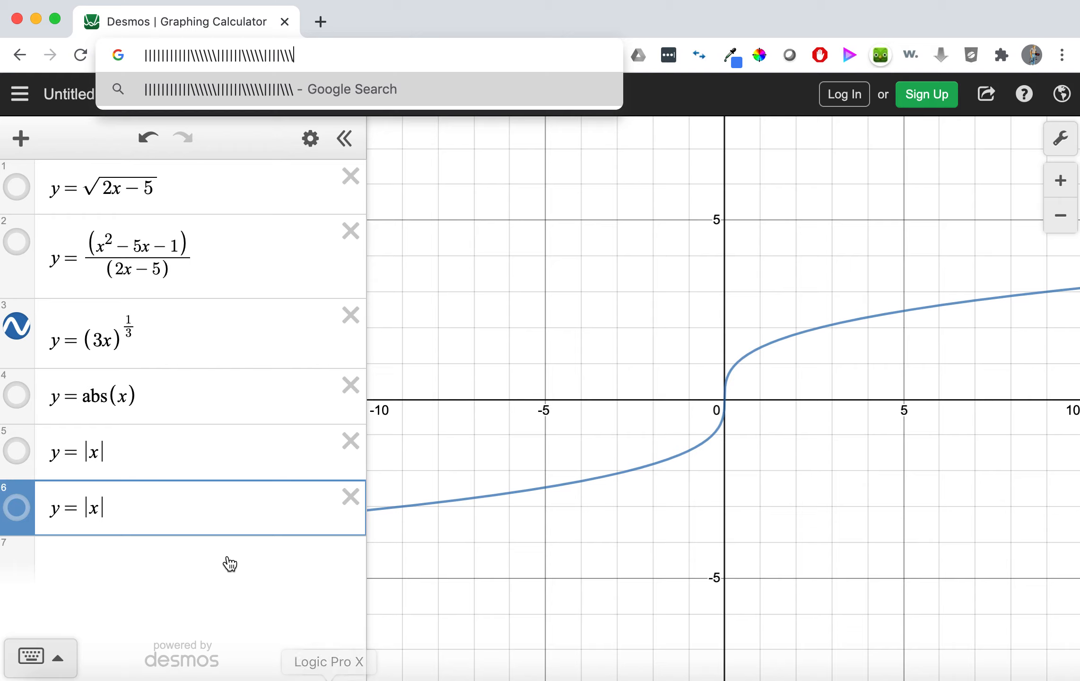
pyautogui.click(217, 511)
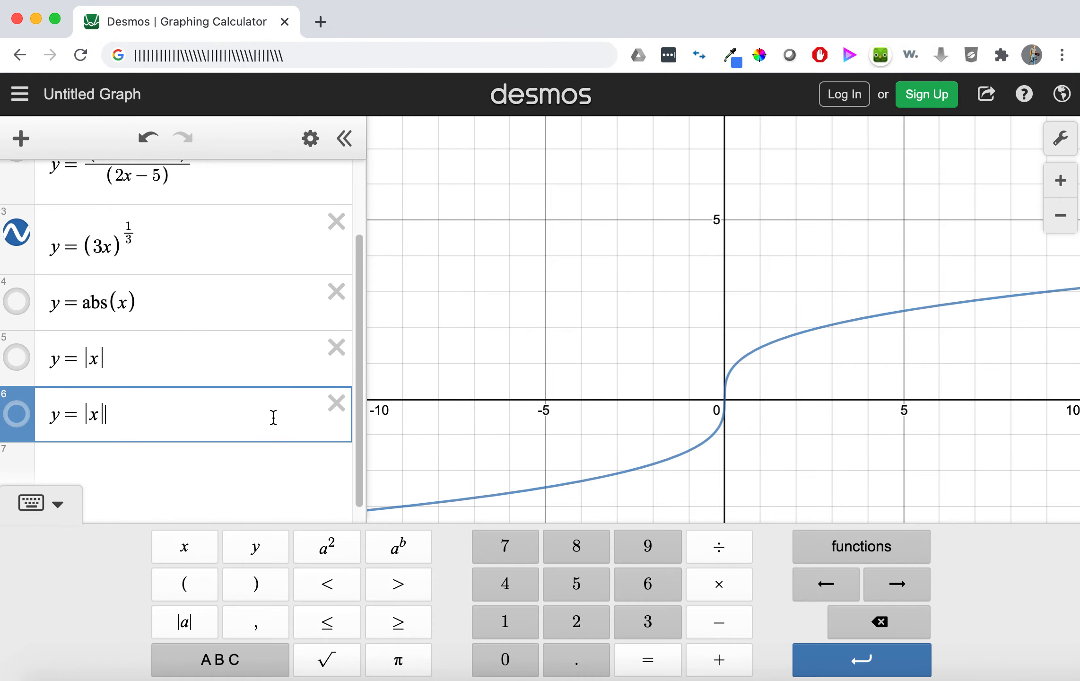